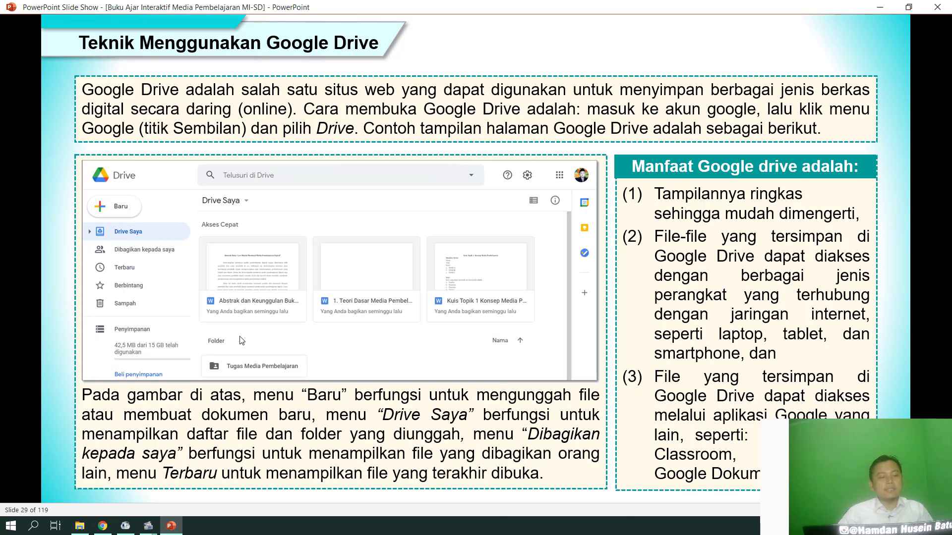
Switch to Chrome, open Google Drive from the signed-in Gmail account and dismiss the notice about trash changes.
click(103, 528)
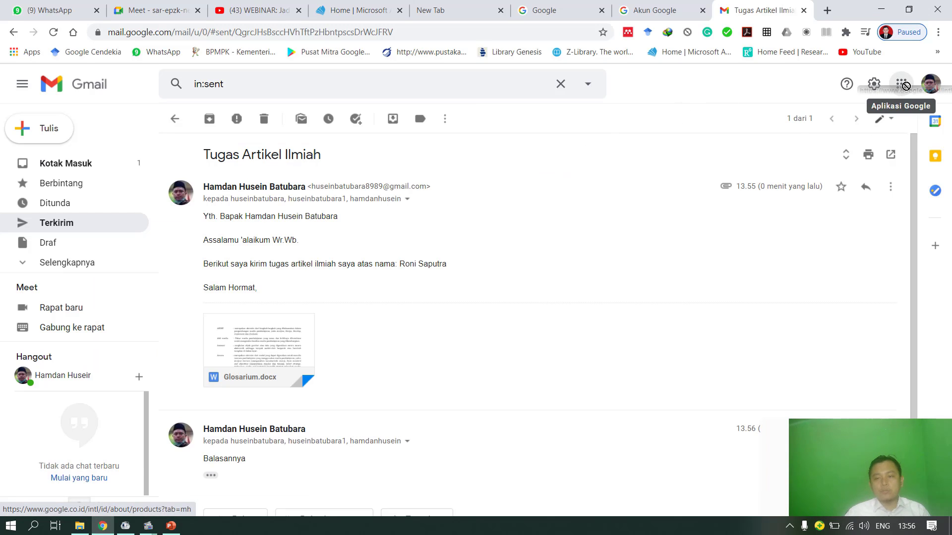
click(931, 84)
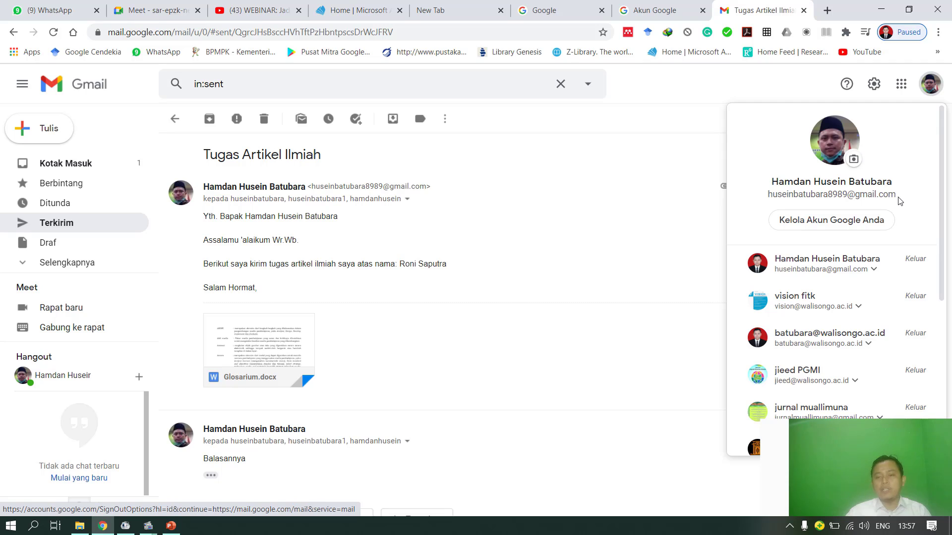
click(777, 93)
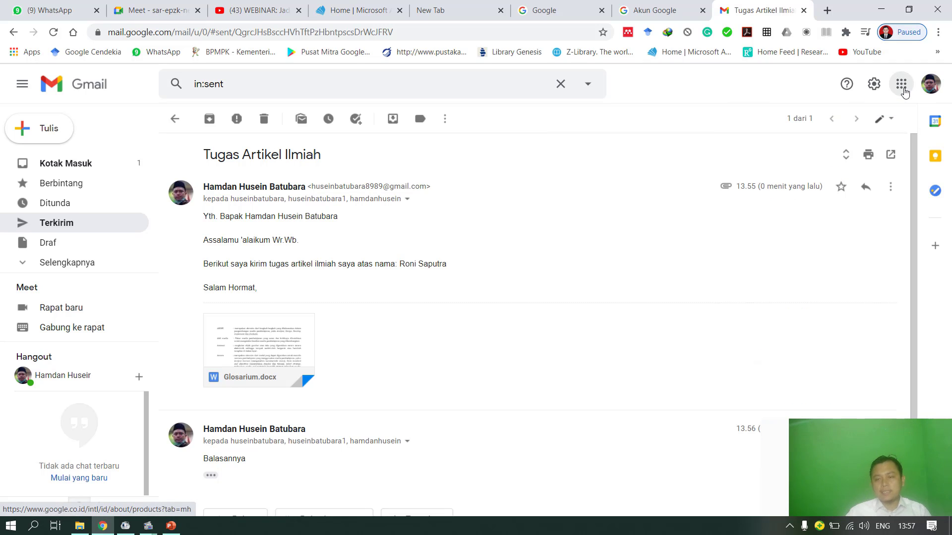
click(902, 85)
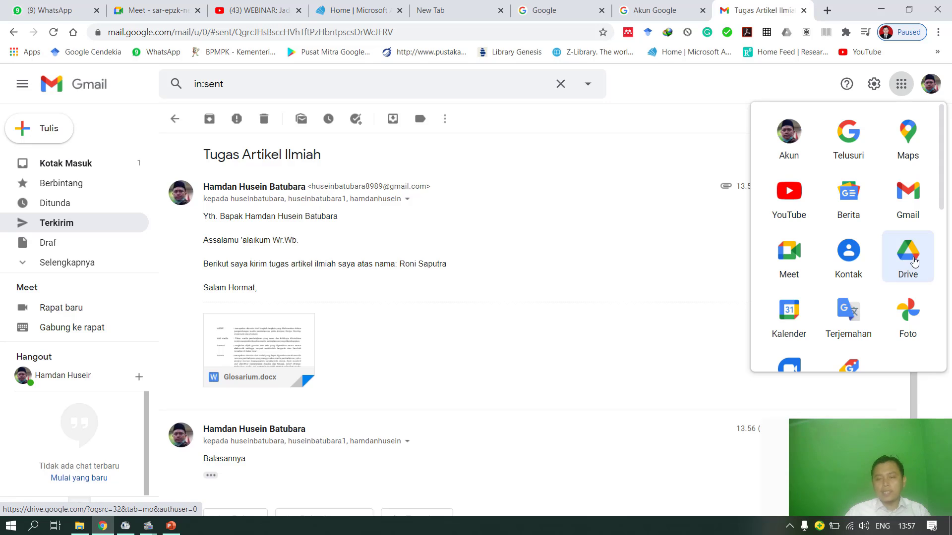
click(913, 262)
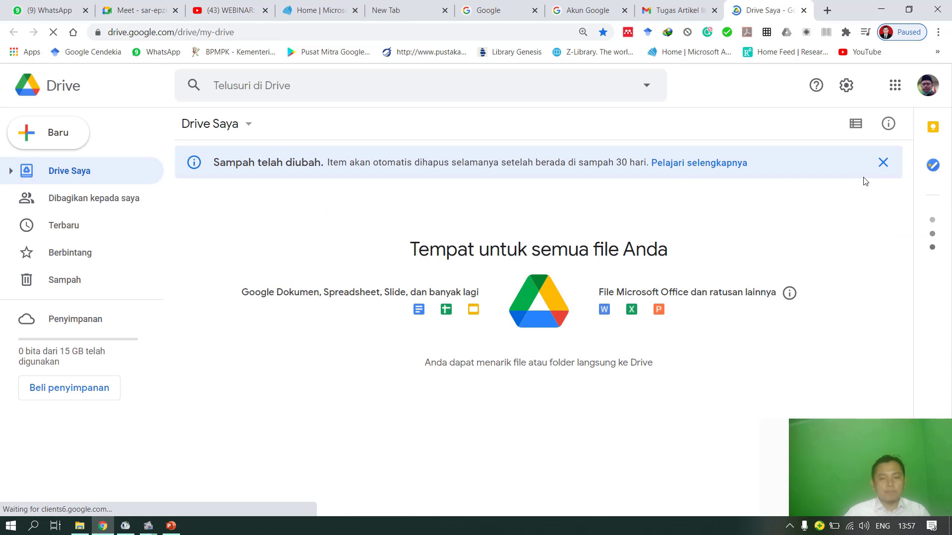
click(883, 163)
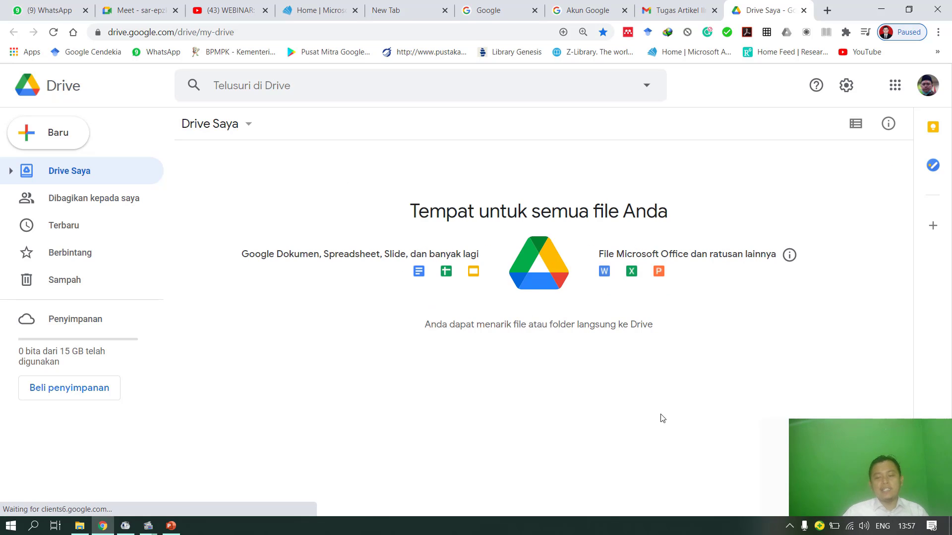
mouse_move(893, 428)
drag(885, 440, 882, 427)
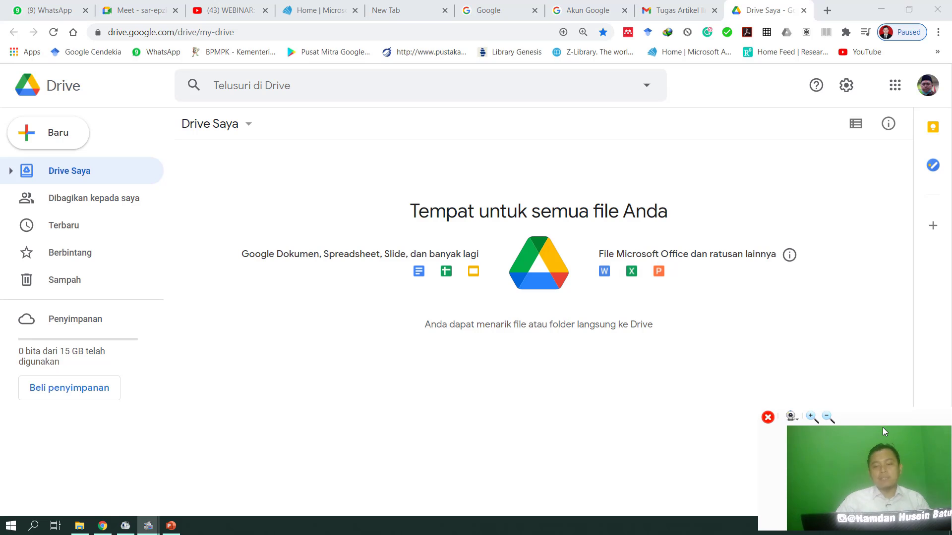
click(460, 394)
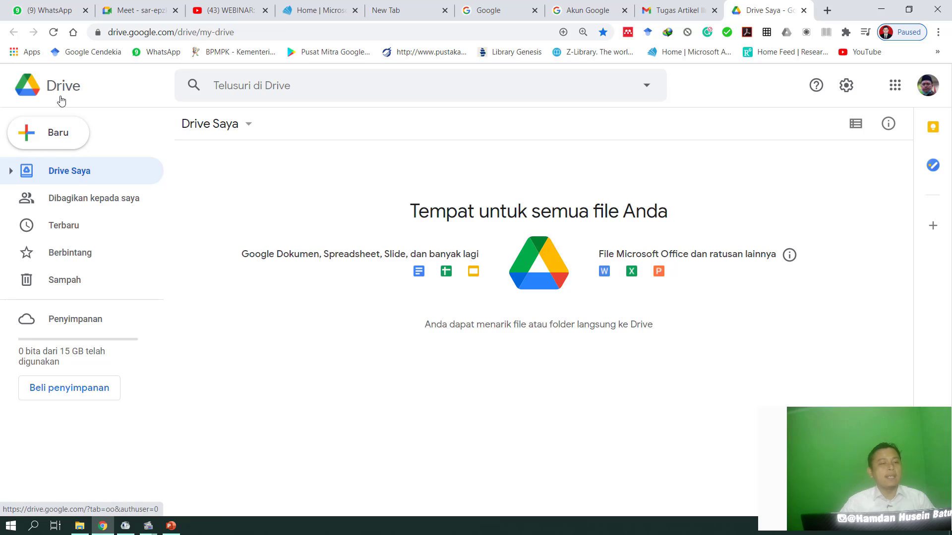
Examine the options for creating new items and the Dibagikan kepada saya, Terbaru, Berbintang and Sampah sections, returning to Drive Saya.
click(51, 145)
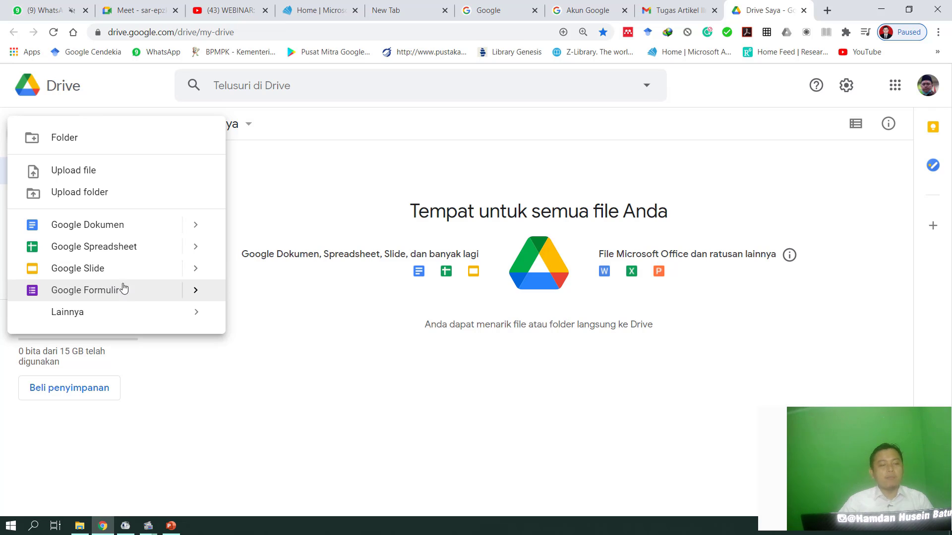
click(101, 98)
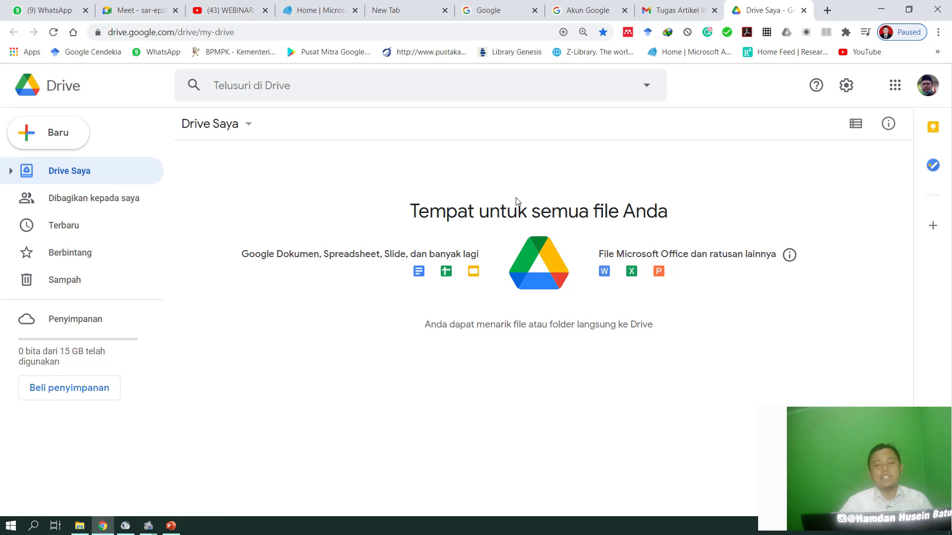
click(74, 205)
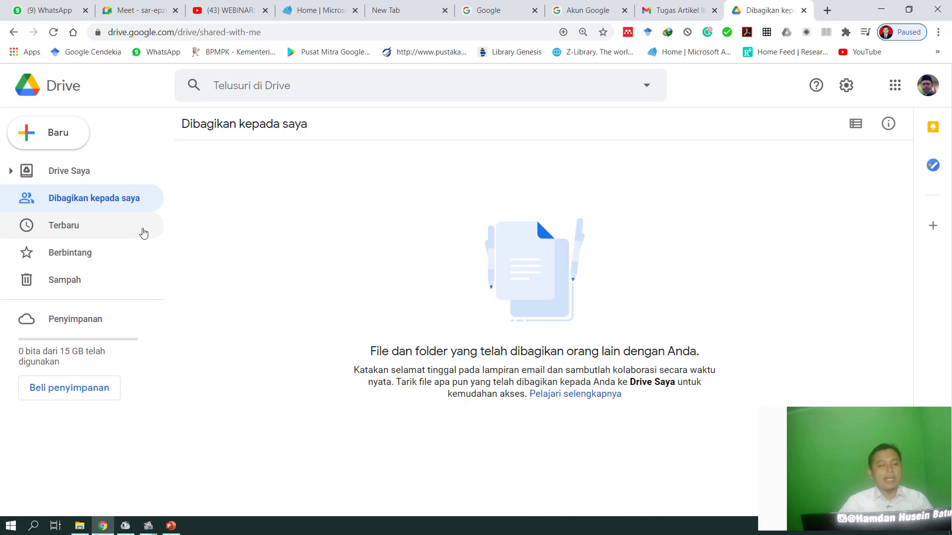
click(65, 234)
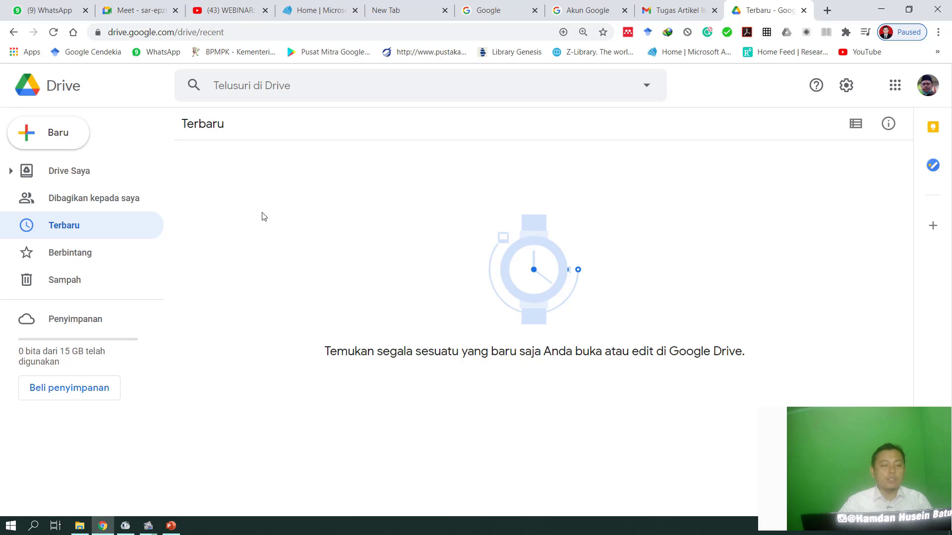
click(53, 259)
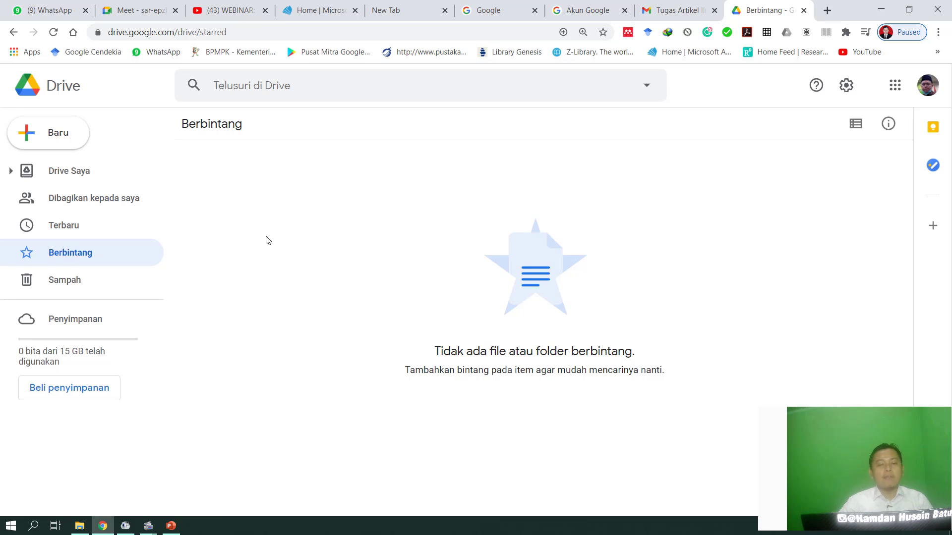
click(79, 283)
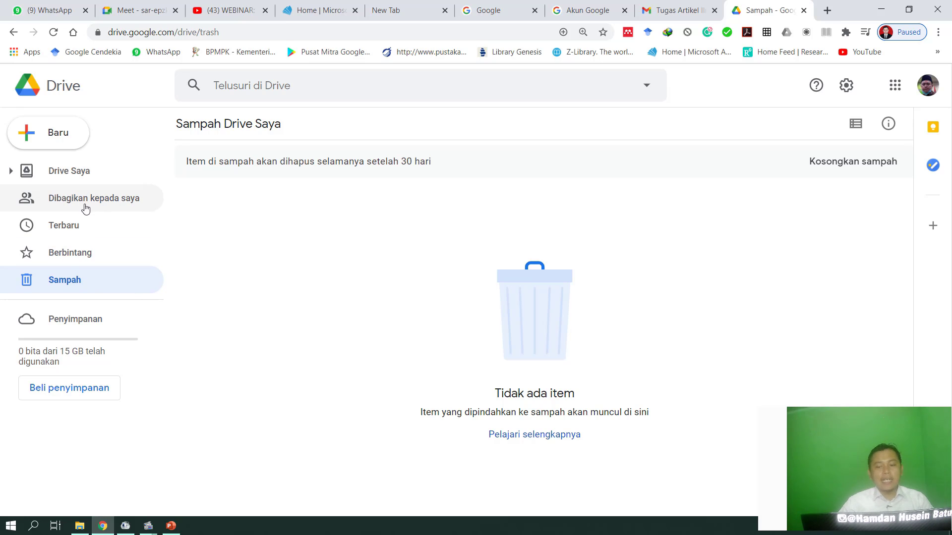
click(93, 169)
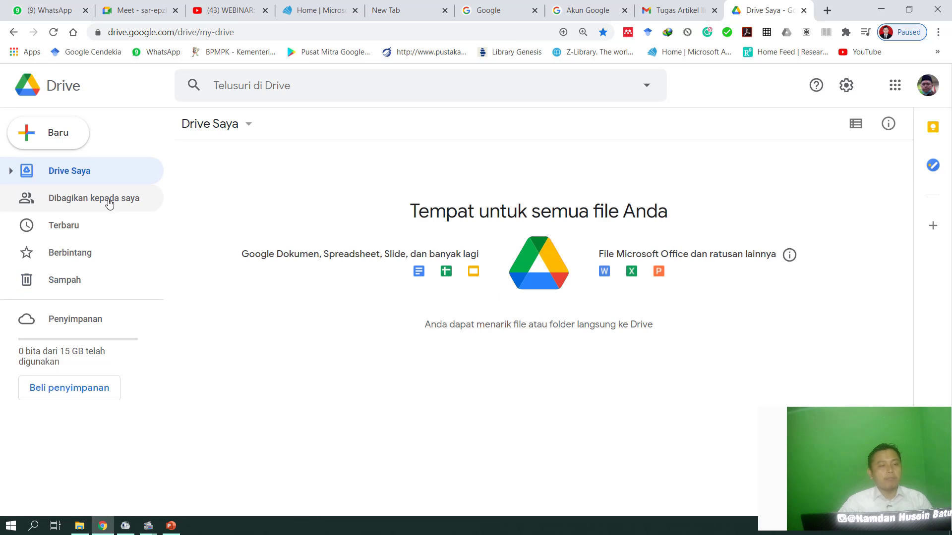
Upload the Word file Glosarium from the computer's Documents folder to Drive Saya and select it there.
click(47, 143)
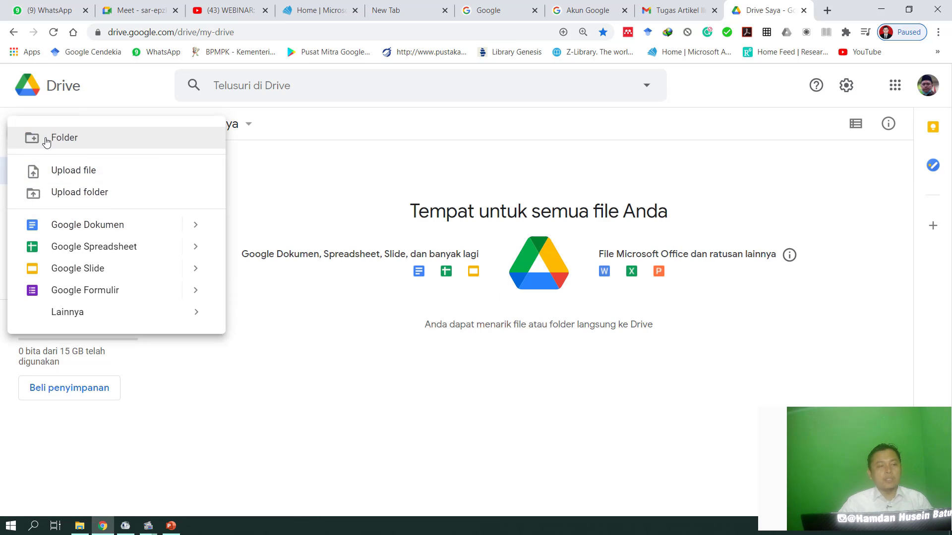
click(84, 172)
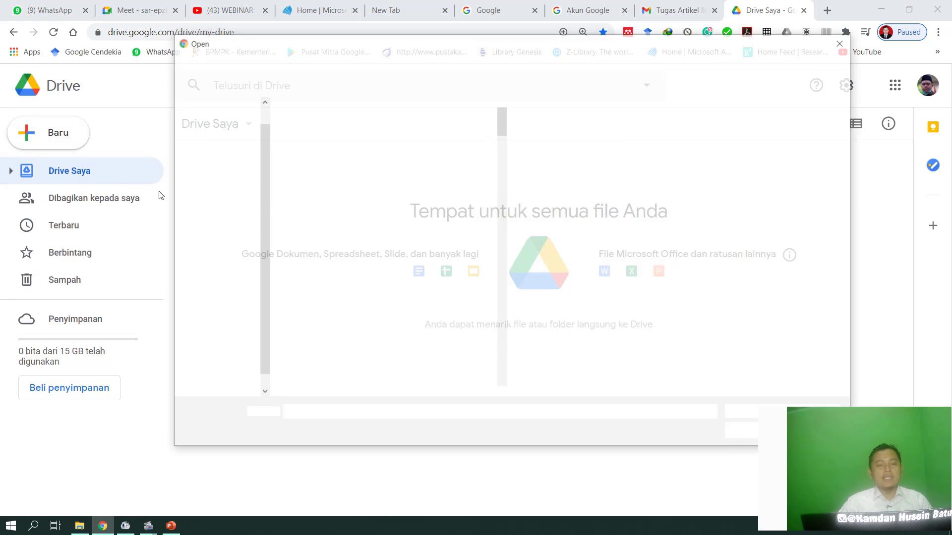
scroll(350, 292, down, 10)
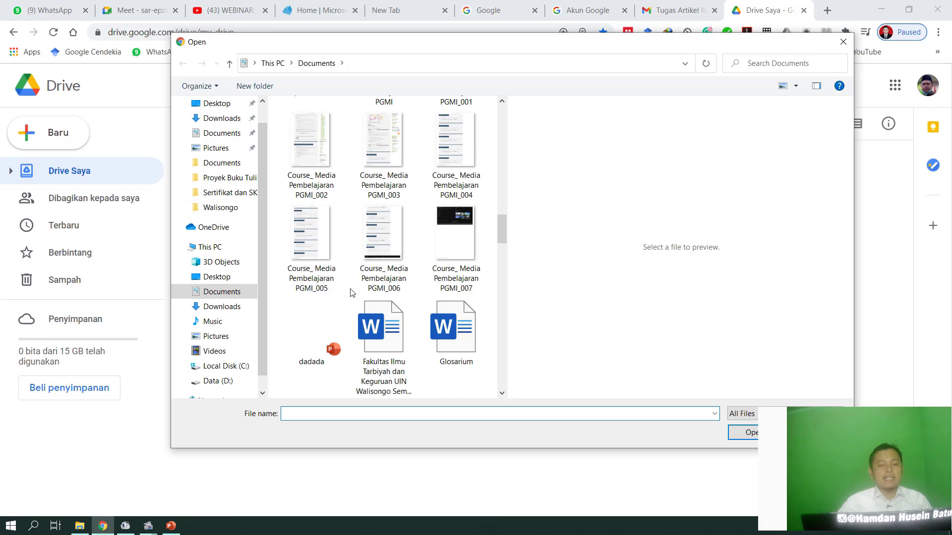
click(455, 256)
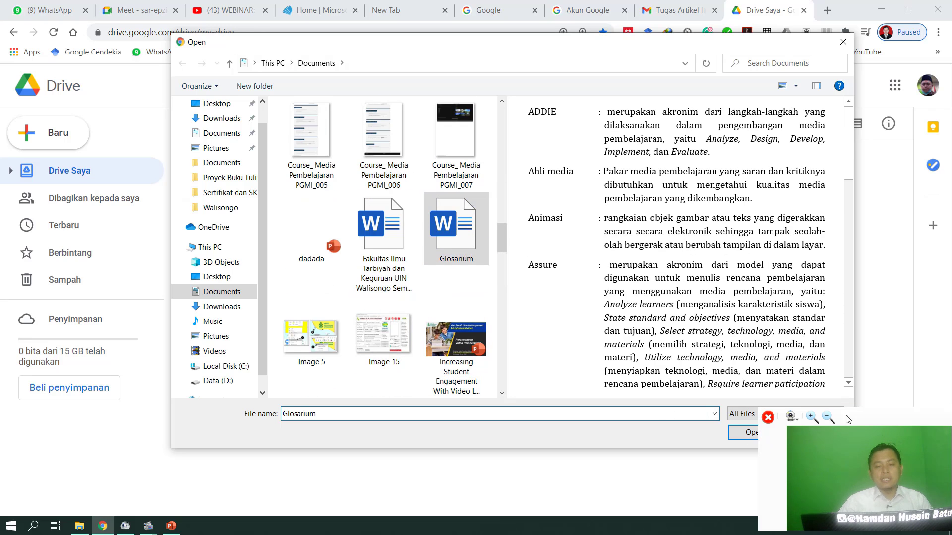
drag(871, 422, 101, 419)
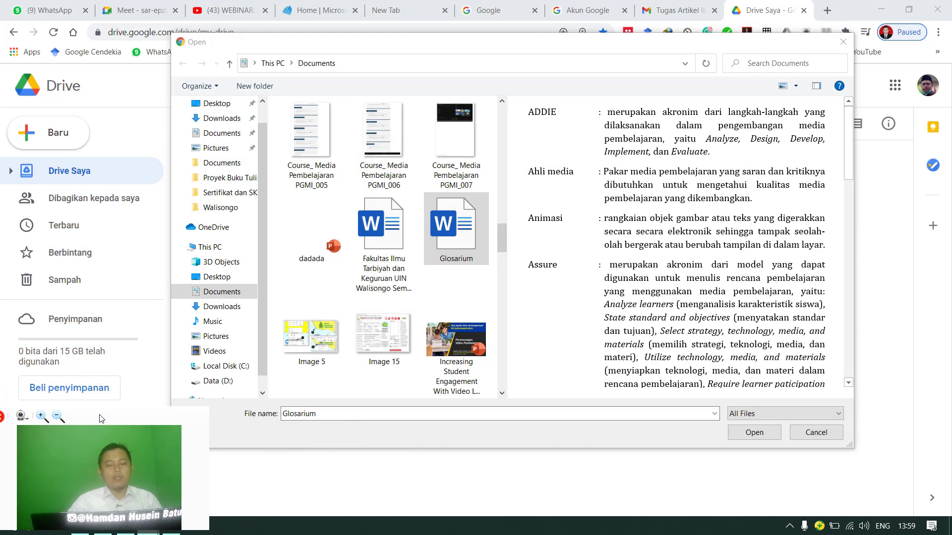
click(769, 433)
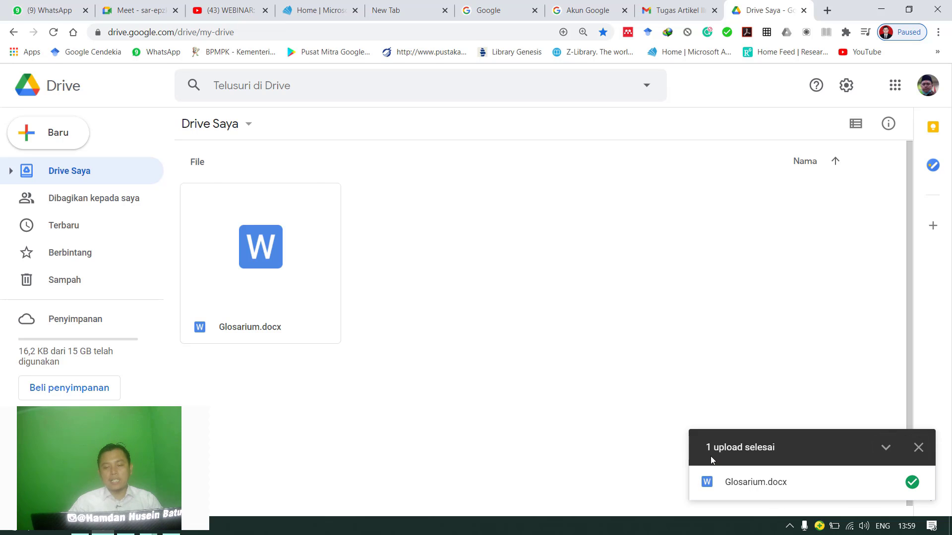
click(303, 267)
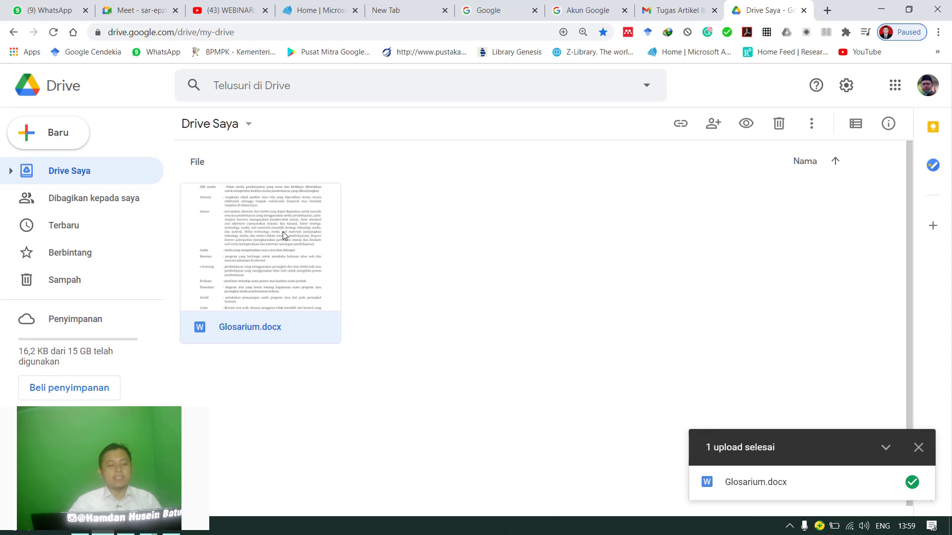
Create a new folder named "Referensi Skripsi" in Drive Saya.
drag(136, 428, 124, 424)
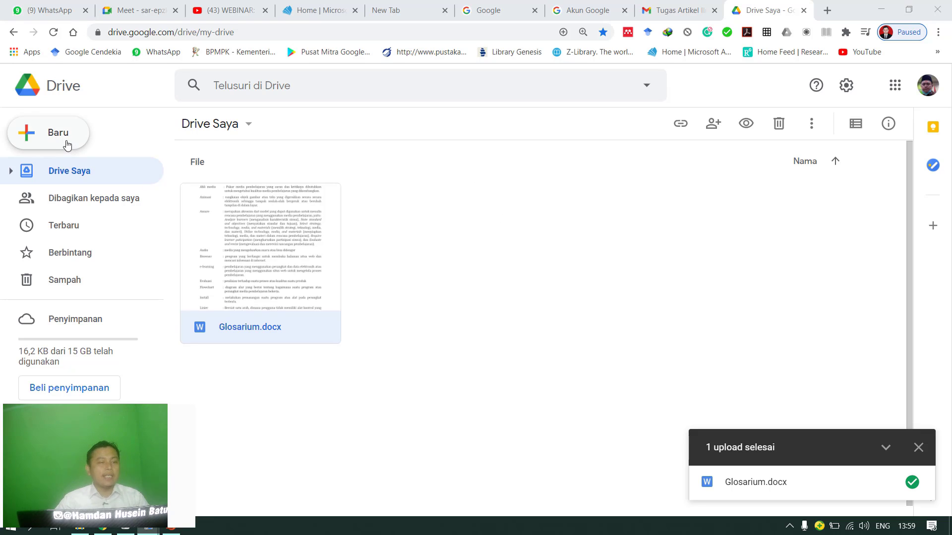
click(52, 145)
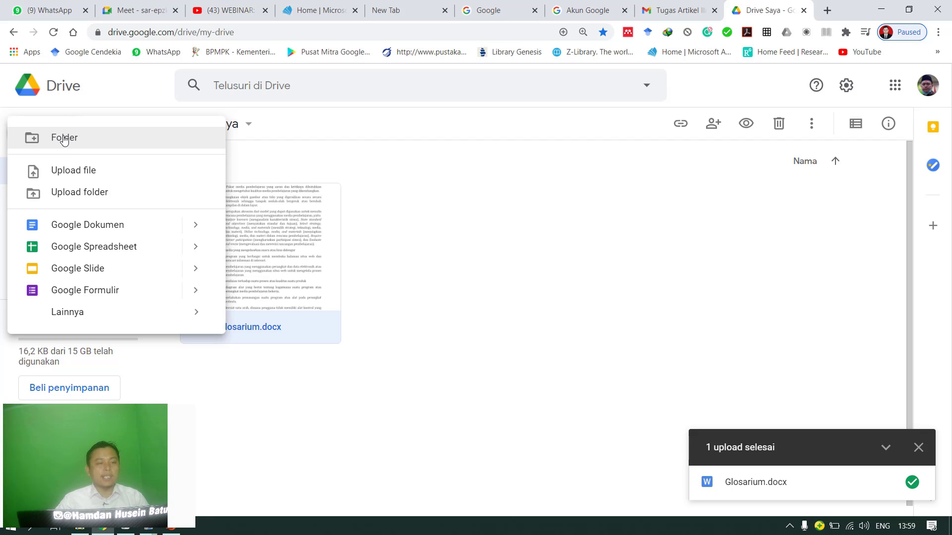
click(64, 139)
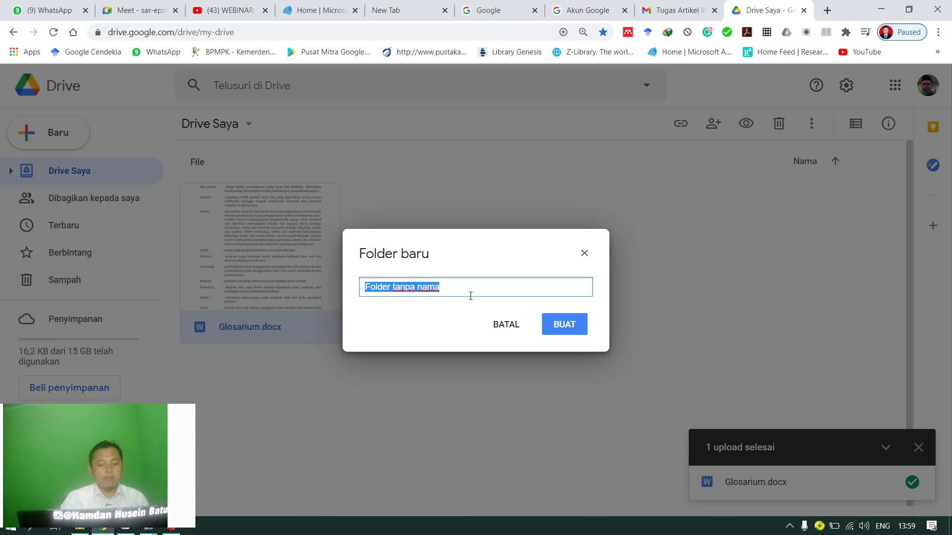
text(Ar)
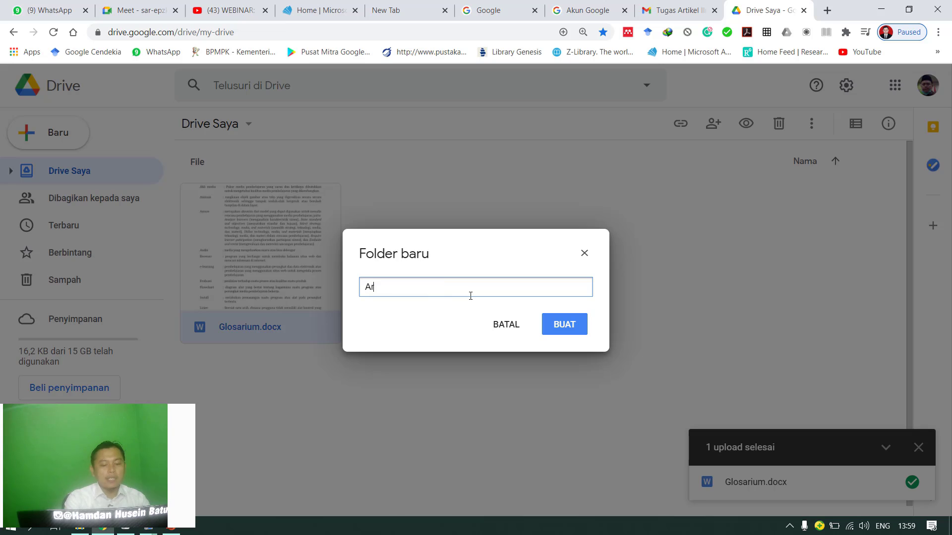
text(tikel Ilmiah)
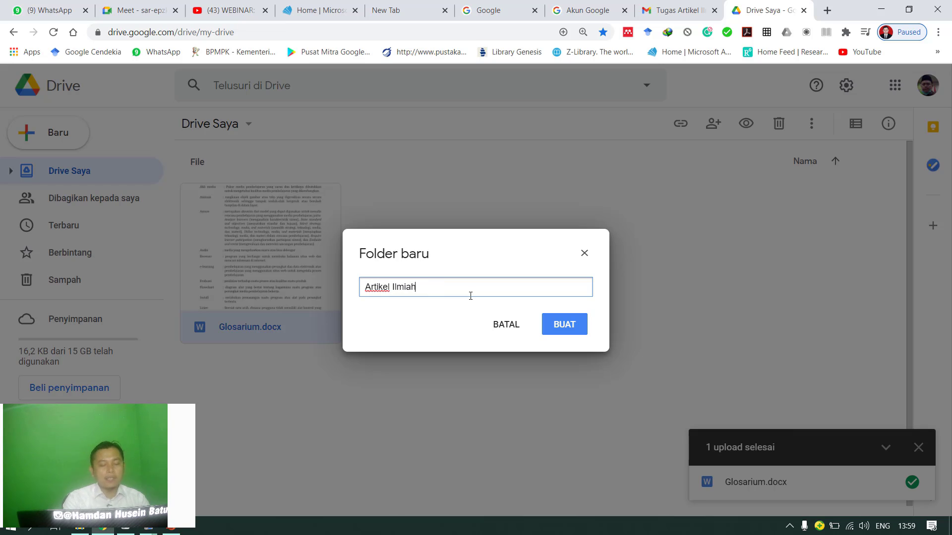
key(ctrl+shift+Left)
key(ctrl+shift+Left)
text(Ref)
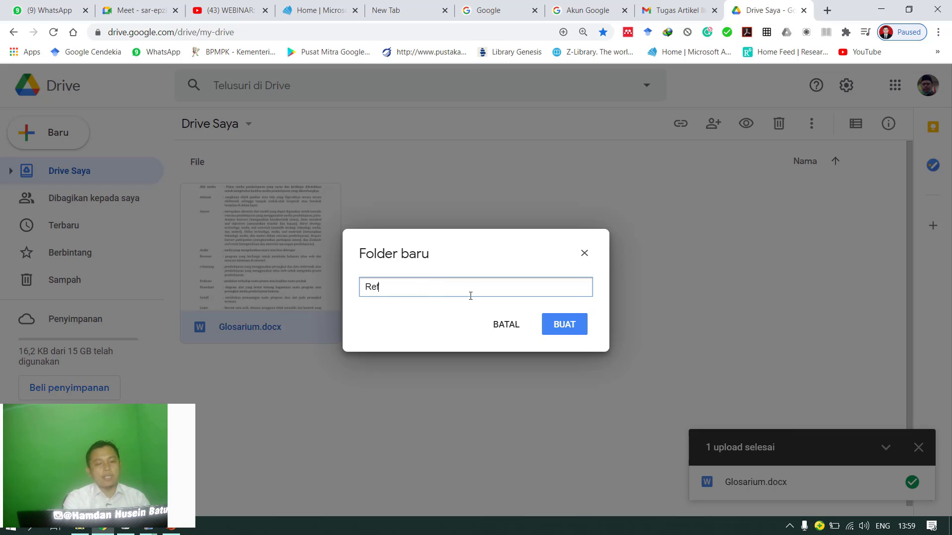
text(erensi Skrip)
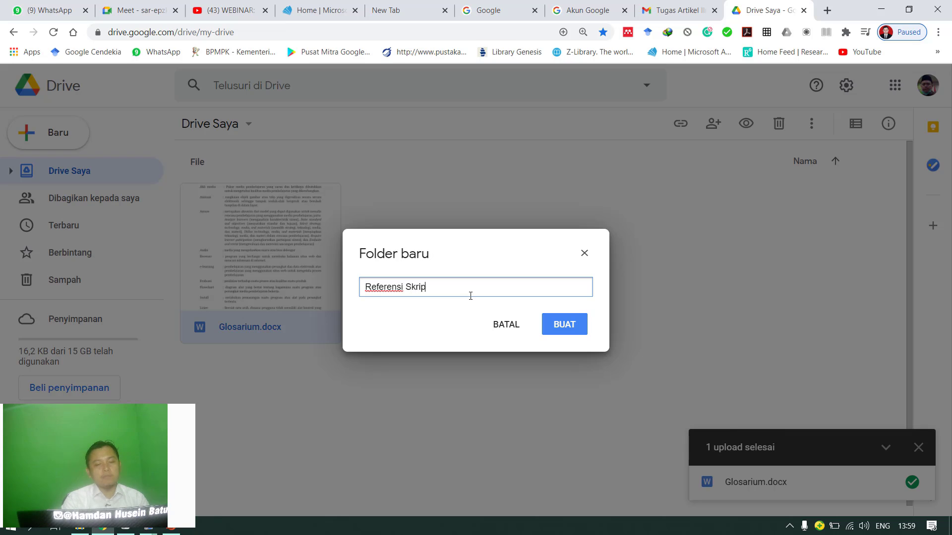
text(si)
click(559, 328)
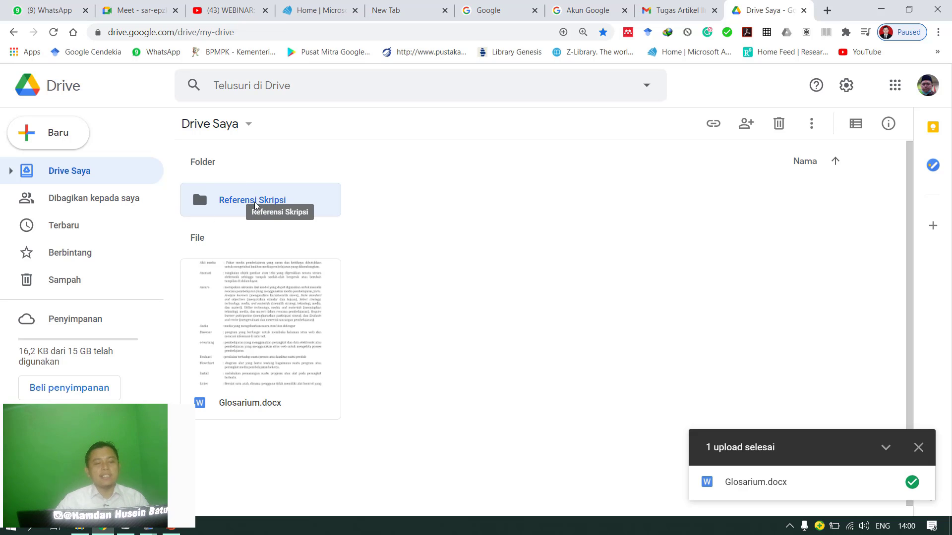
Go back and forth between Drive Saya and the Referensi Skripsi folder, ending inside the folder.
double_click(263, 207)
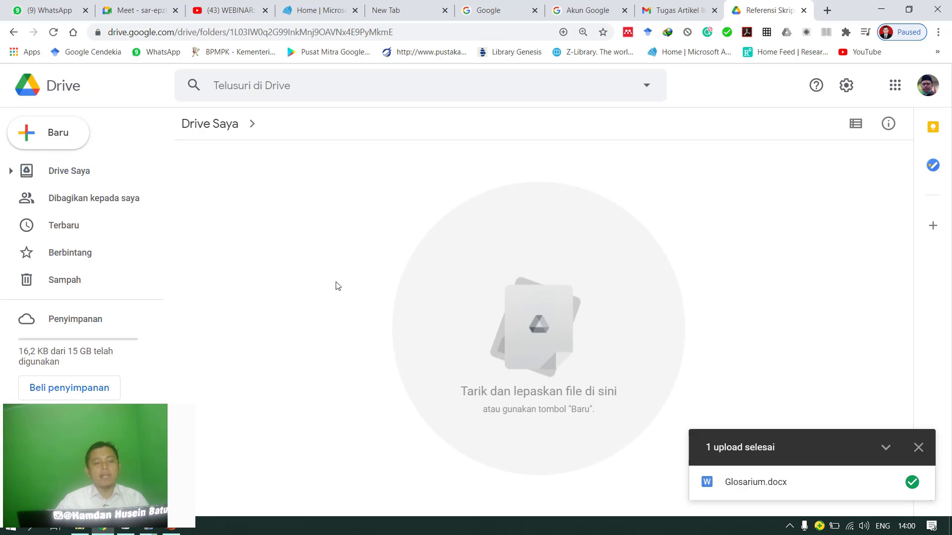
click(211, 125)
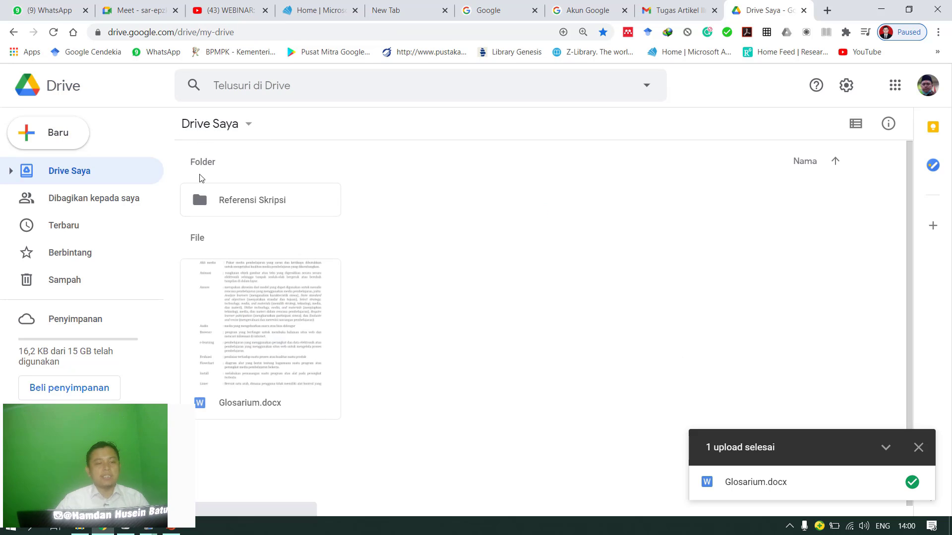
click(233, 205)
double_click(255, 201)
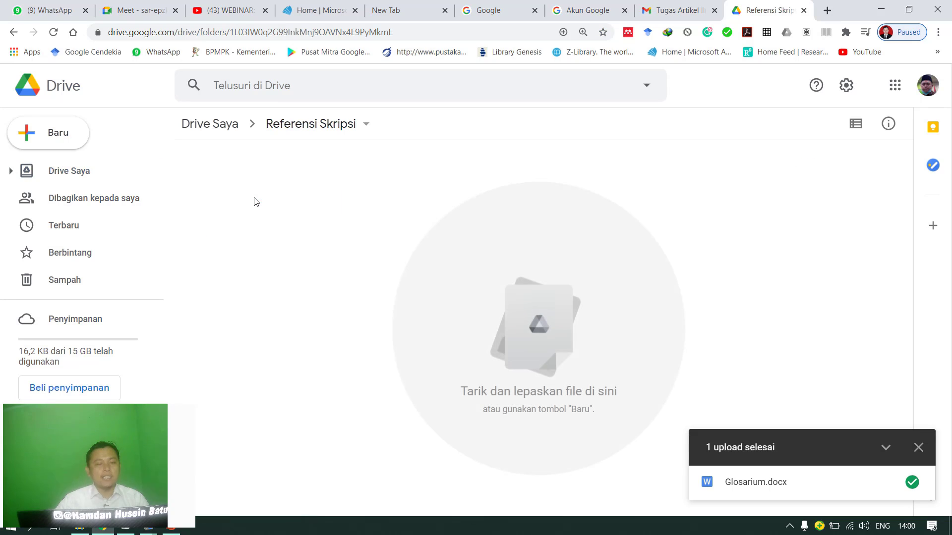
click(230, 133)
click(229, 208)
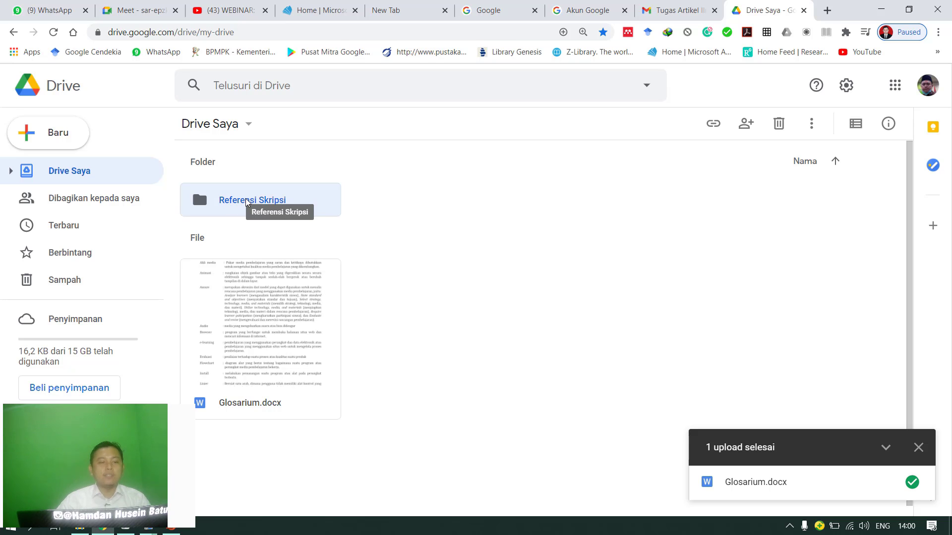
double_click(244, 204)
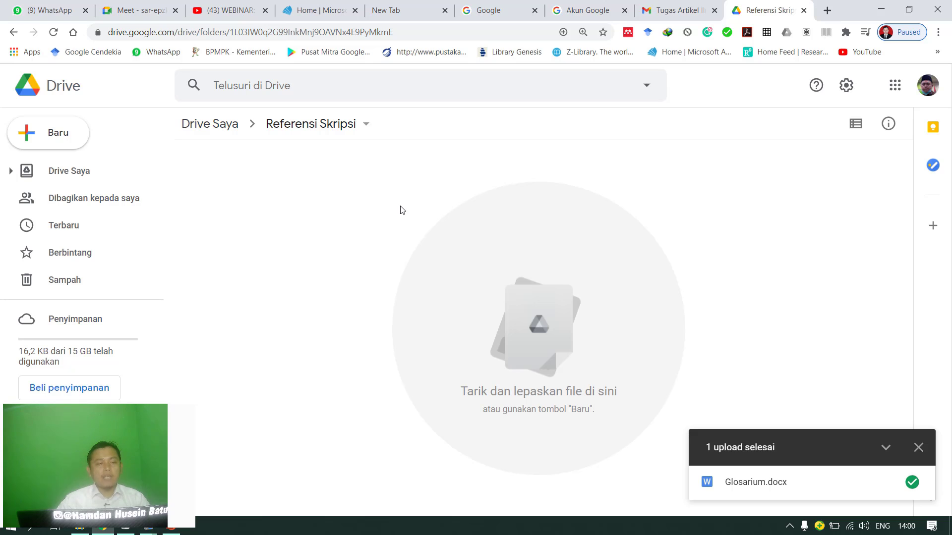
click(59, 140)
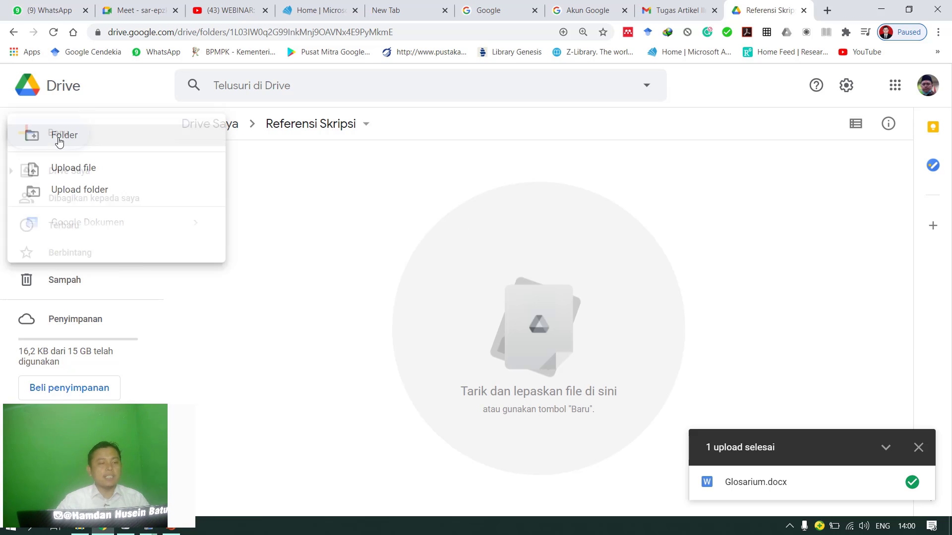
click(74, 175)
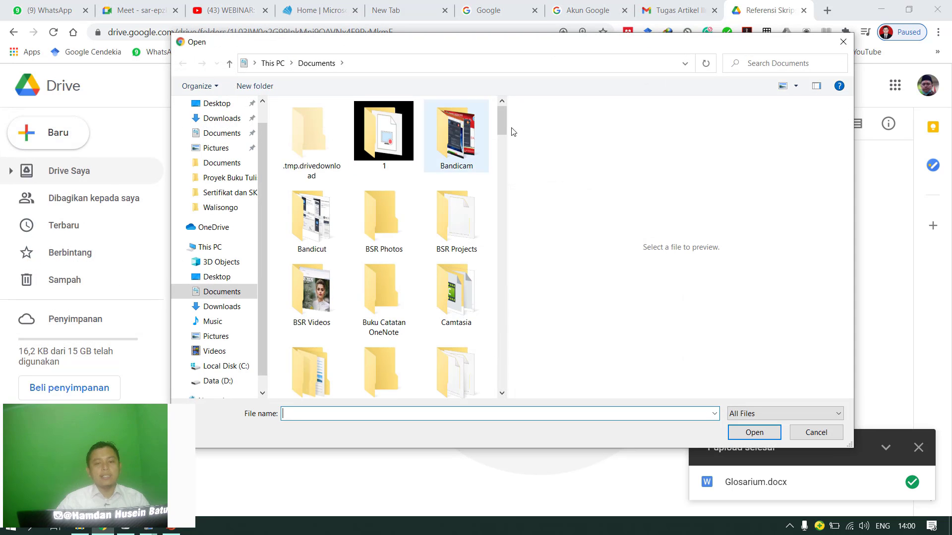
click(843, 41)
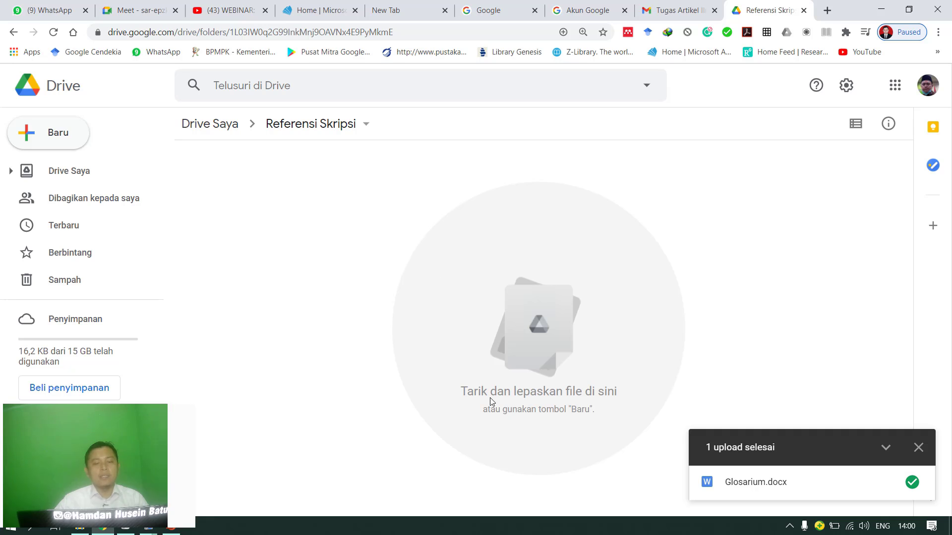
Upload the Word files Laporan Semua Tugas E-Learning and Kuis Topik 1 Konsep Media Pembelajaran from the computer's Documents folder to Referensi Skripsi.
mouse_move(88, 454)
drag(126, 417, 360, 441)
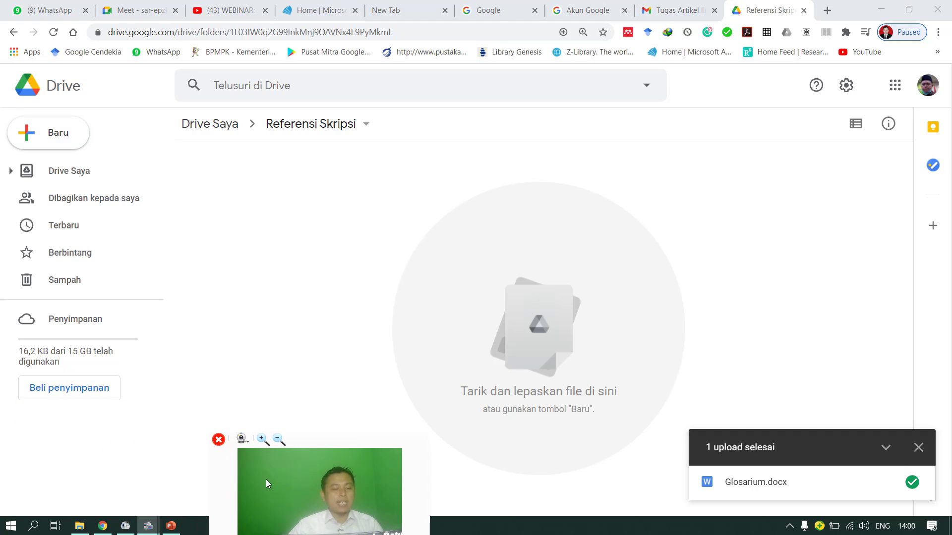
click(79, 526)
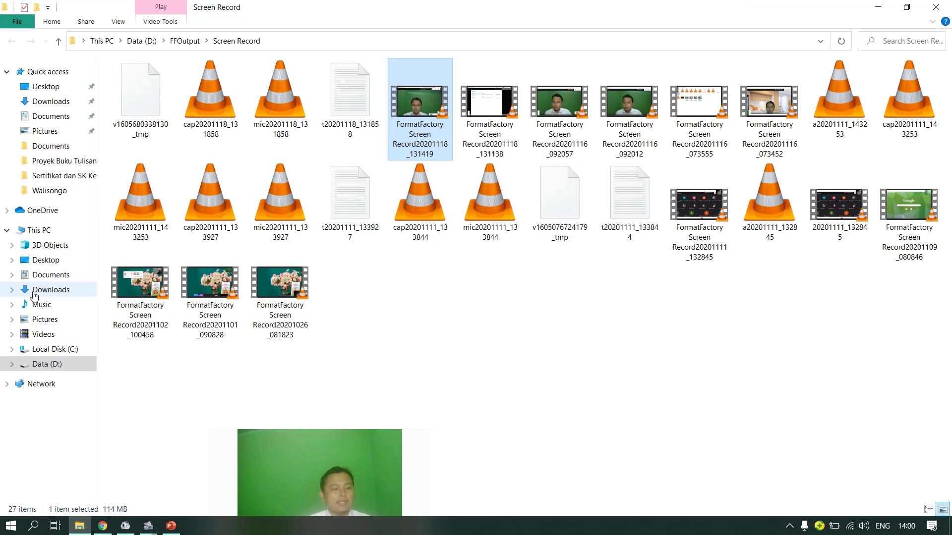
click(50, 274)
scroll(558, 312, down, 5)
scroll(560, 330, down, 3)
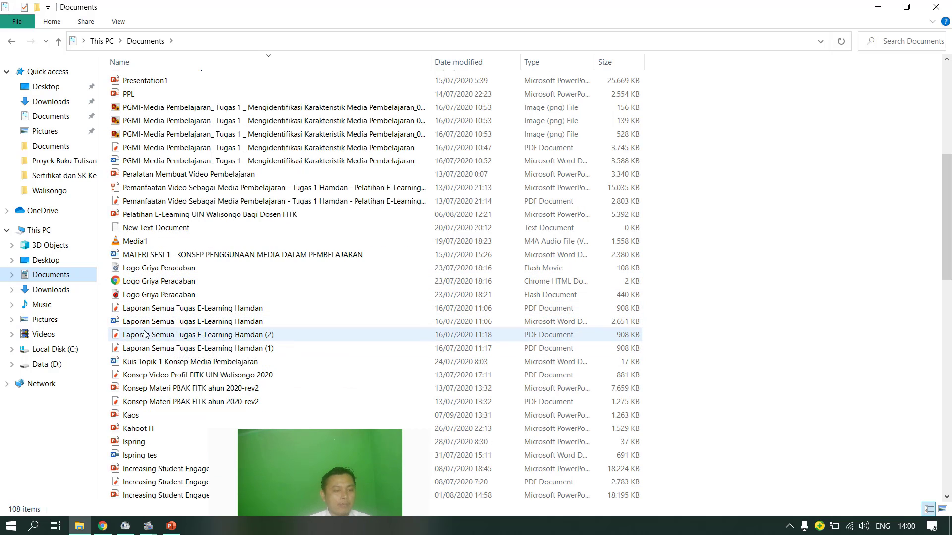
click(160, 321)
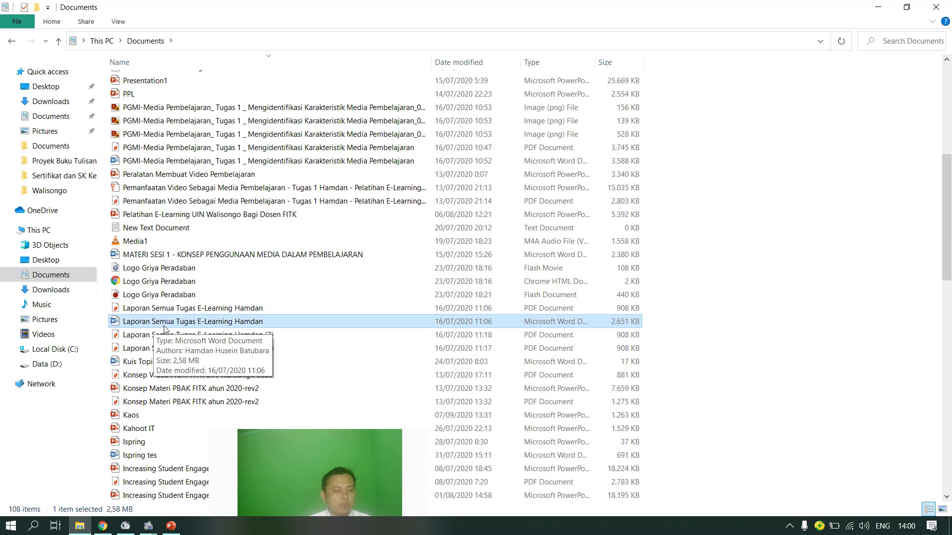
ctrl+click(130, 361)
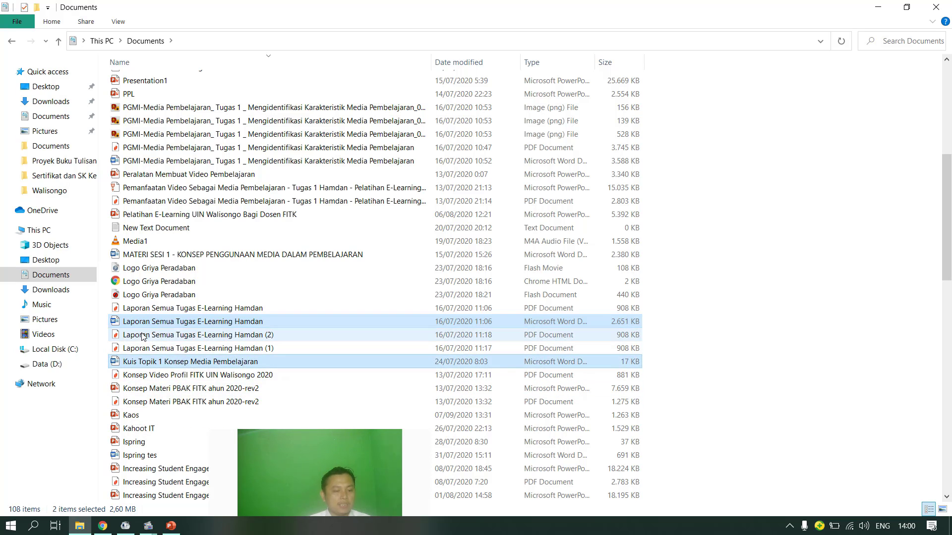
drag(139, 324, 534, 275)
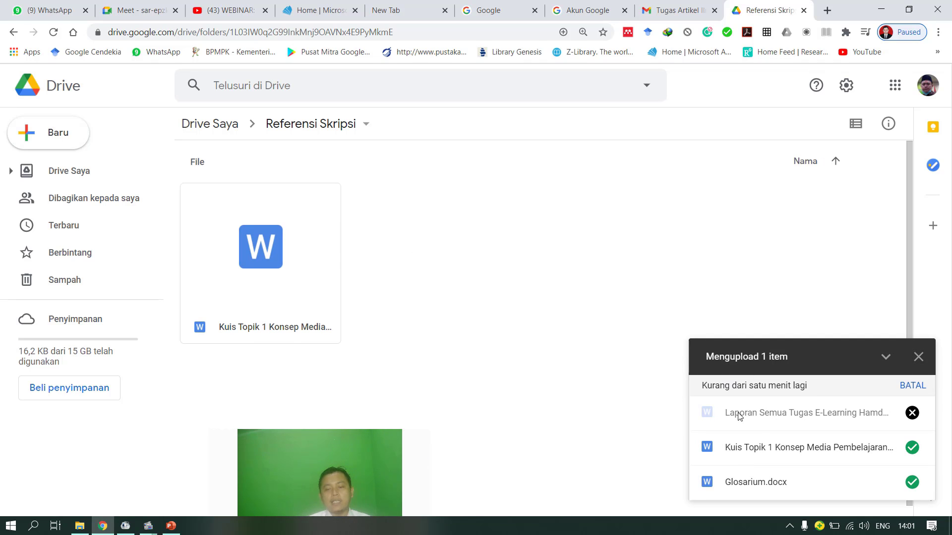
drag(347, 443, 124, 436)
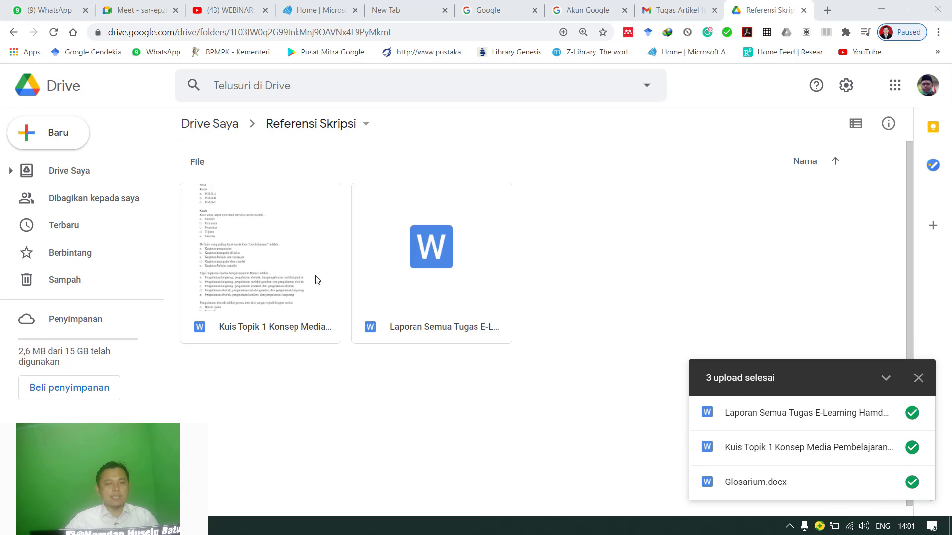
Select the two Word files in Referensi Skripsi in turn and return to Drive Saya.
click(323, 228)
click(406, 251)
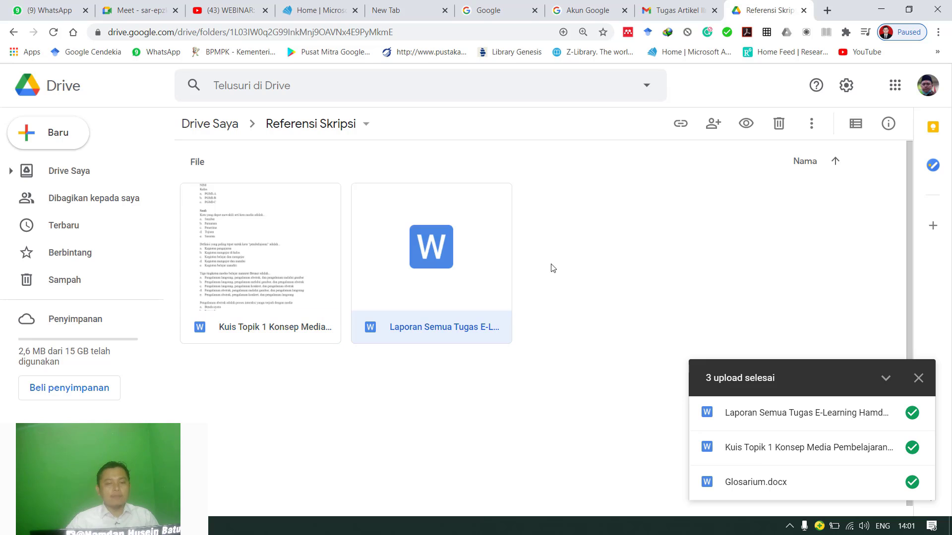
click(272, 253)
click(430, 267)
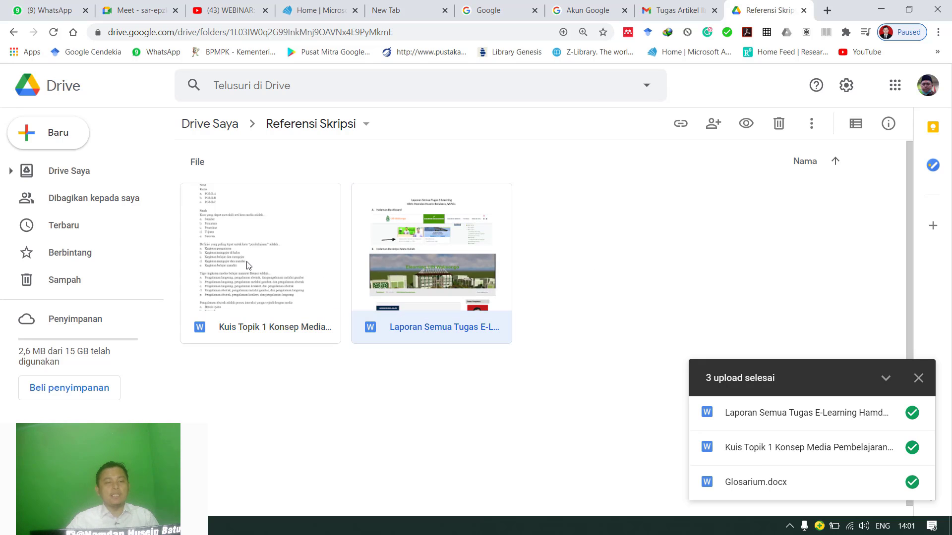
click(247, 264)
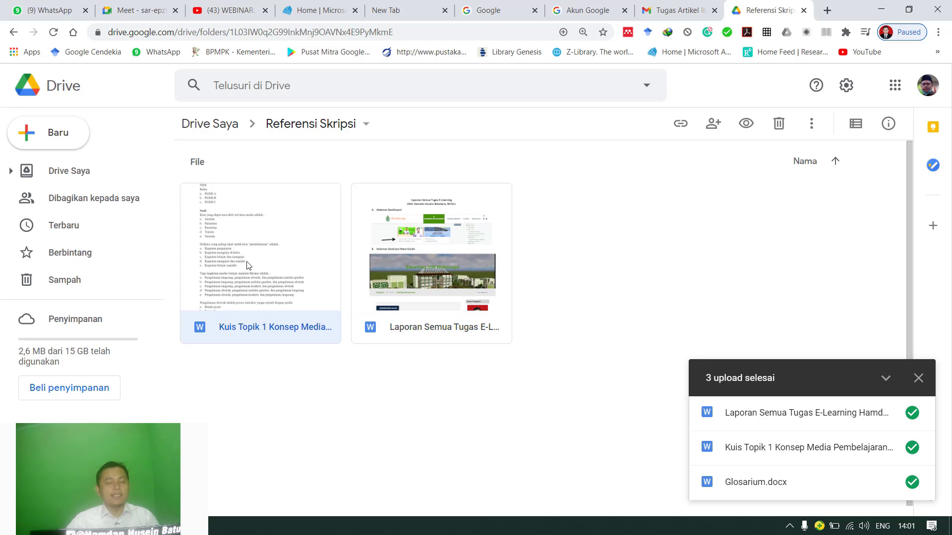
click(210, 124)
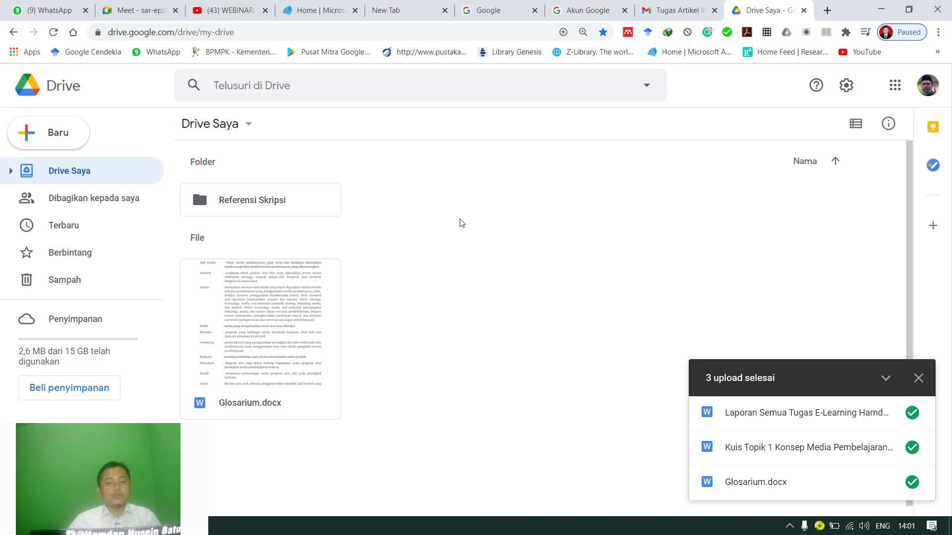
Examine the actions available for Glosarium.docx and the Referensi Skripsi folder.
right_click(313, 281)
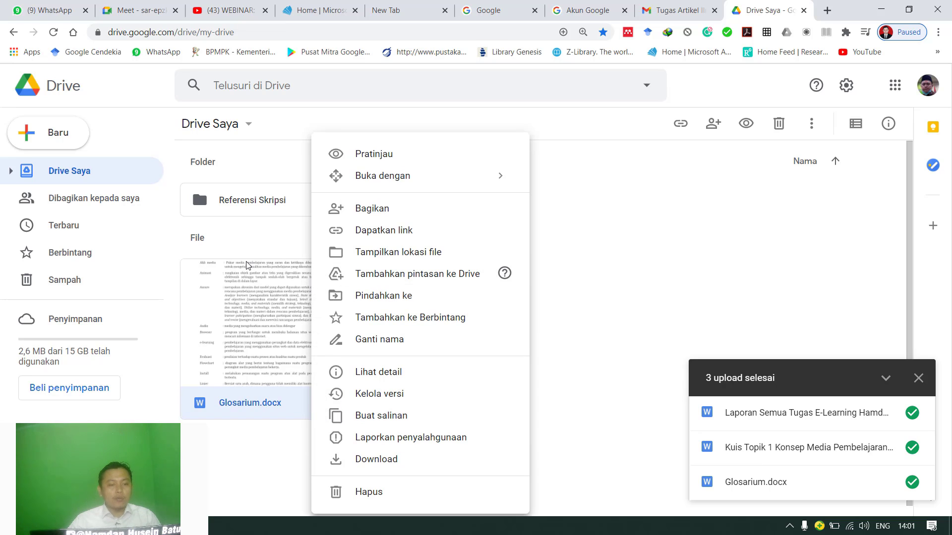
click(248, 242)
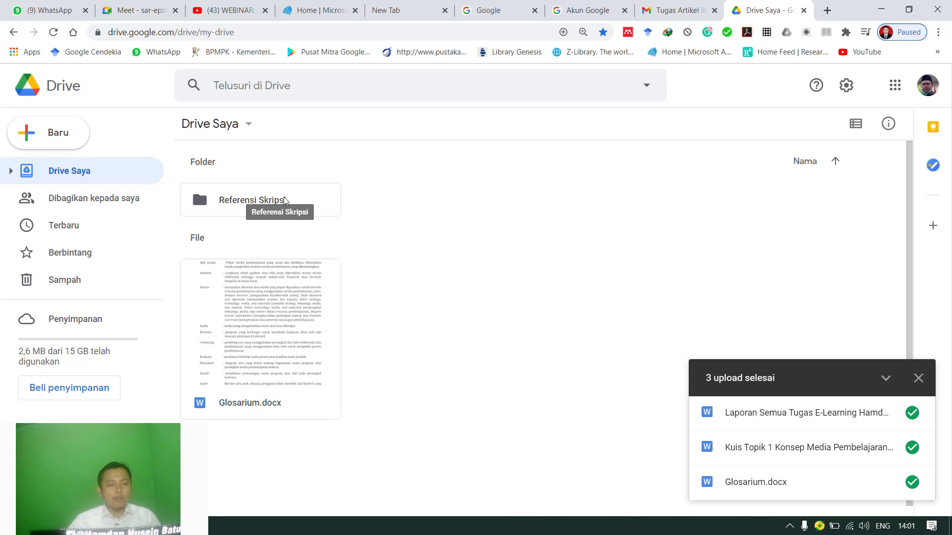
right_click(281, 324)
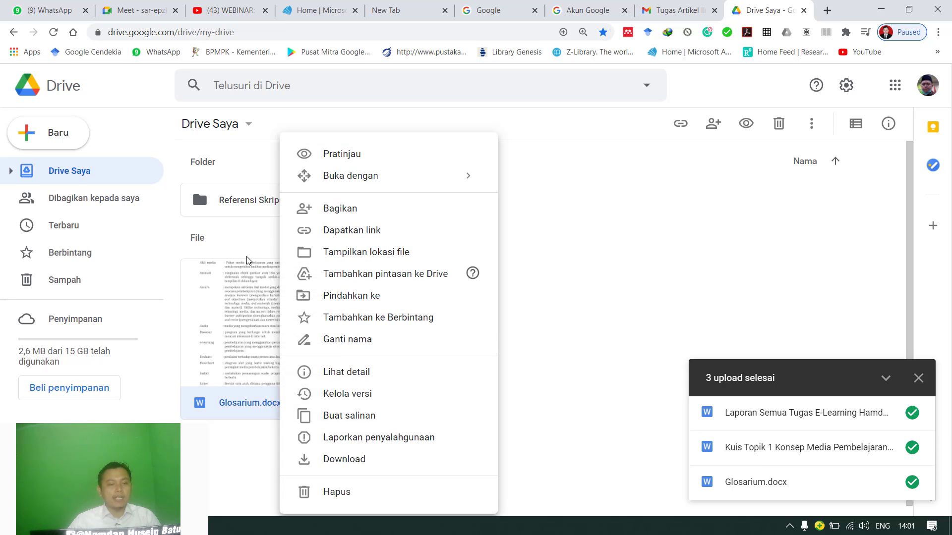
right_click(248, 212)
click(615, 251)
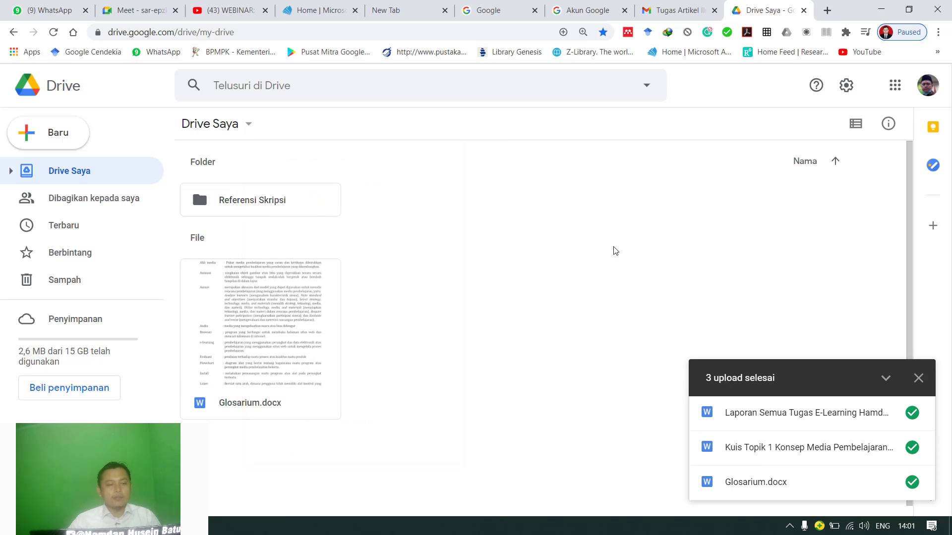
Open the link-sharing settings of Glosarium.docx and copy the file's link.
right_click(291, 279)
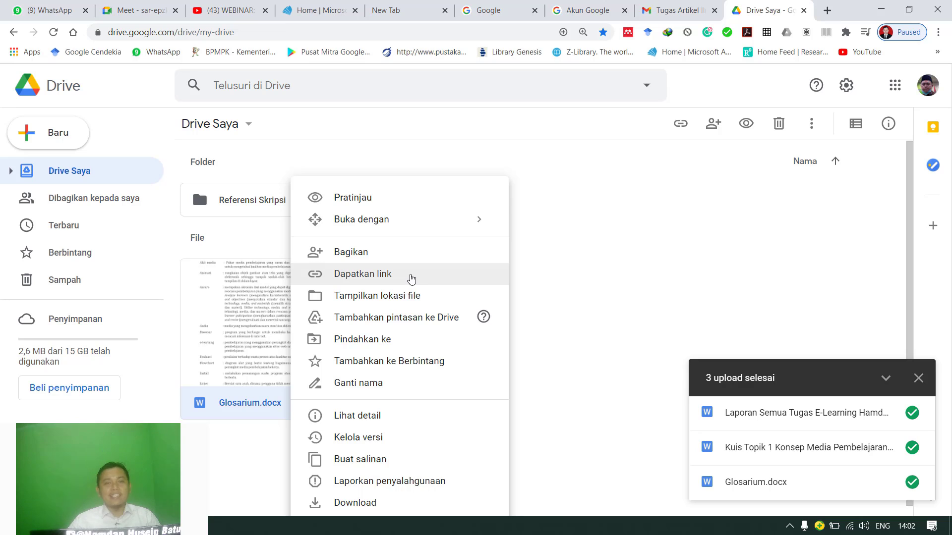
click(378, 256)
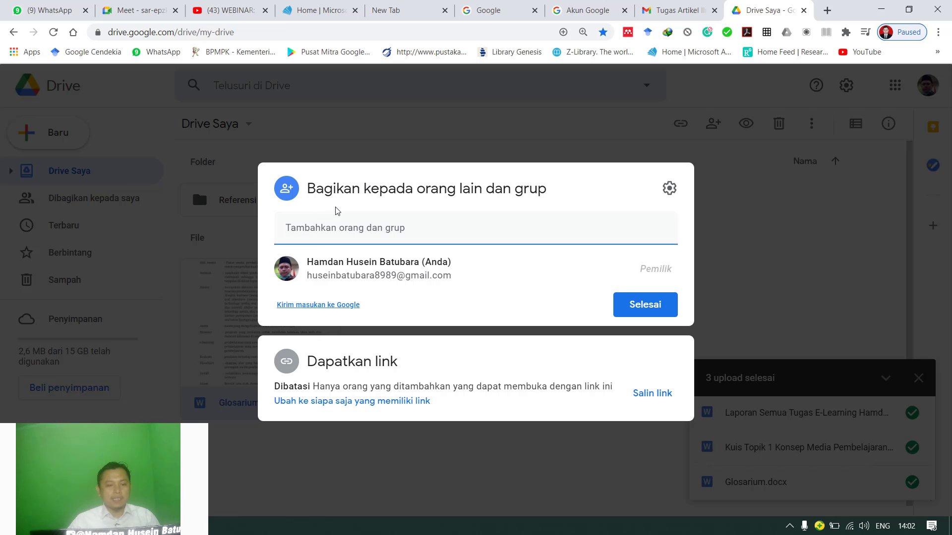
click(317, 366)
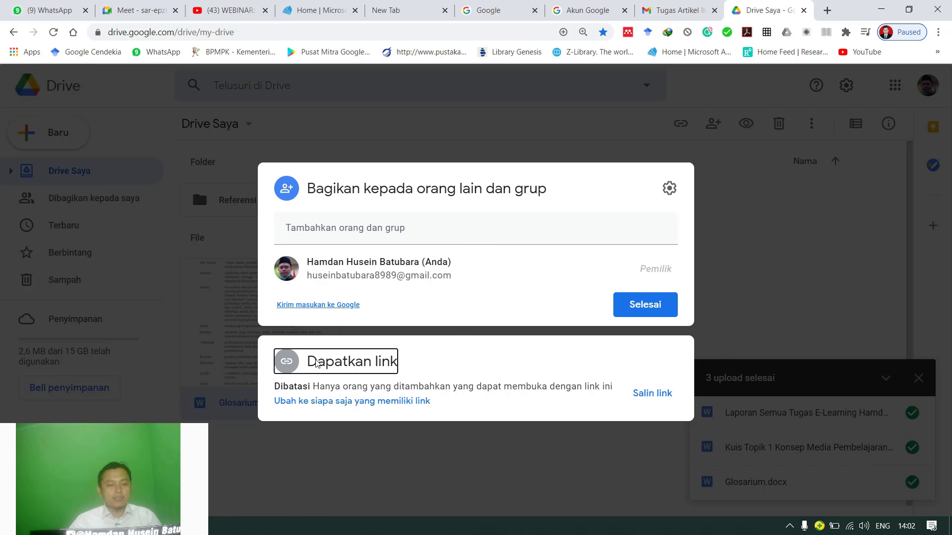
click(317, 363)
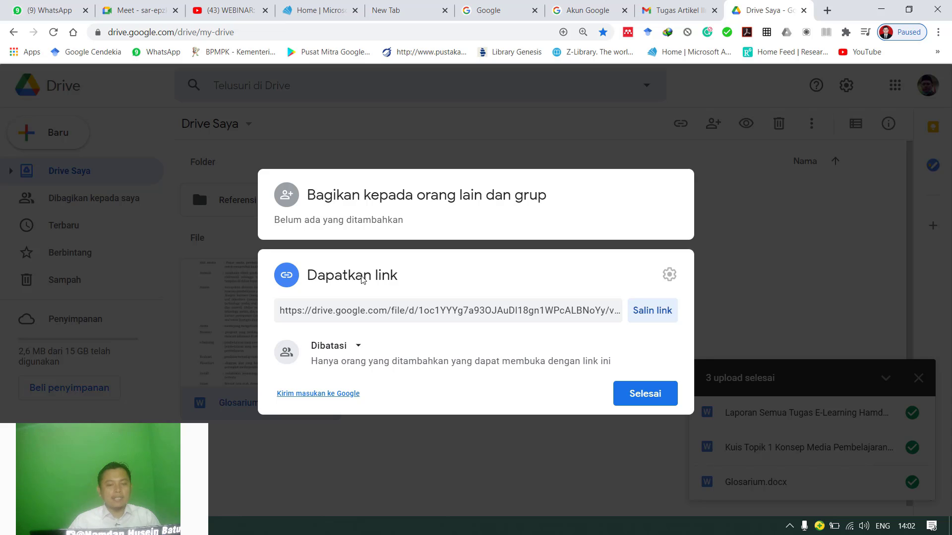
click(647, 319)
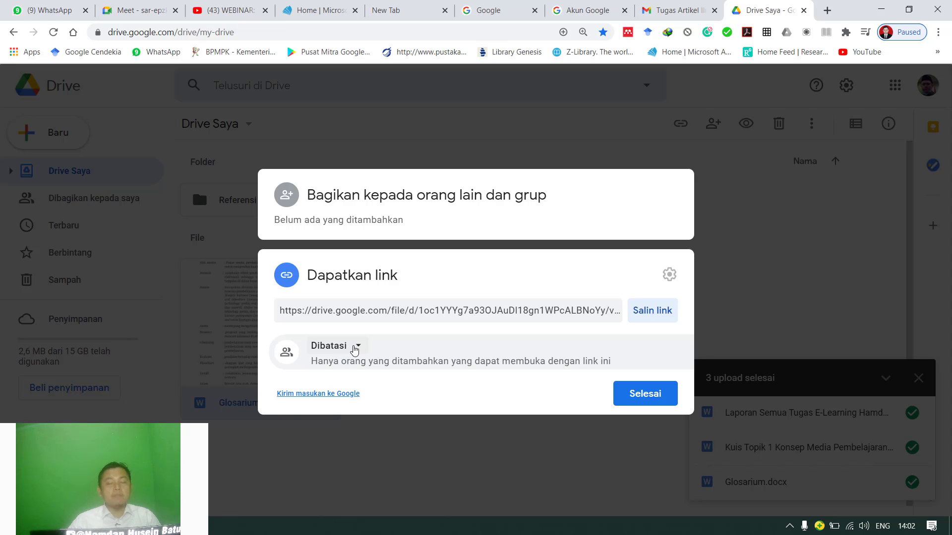
click(650, 321)
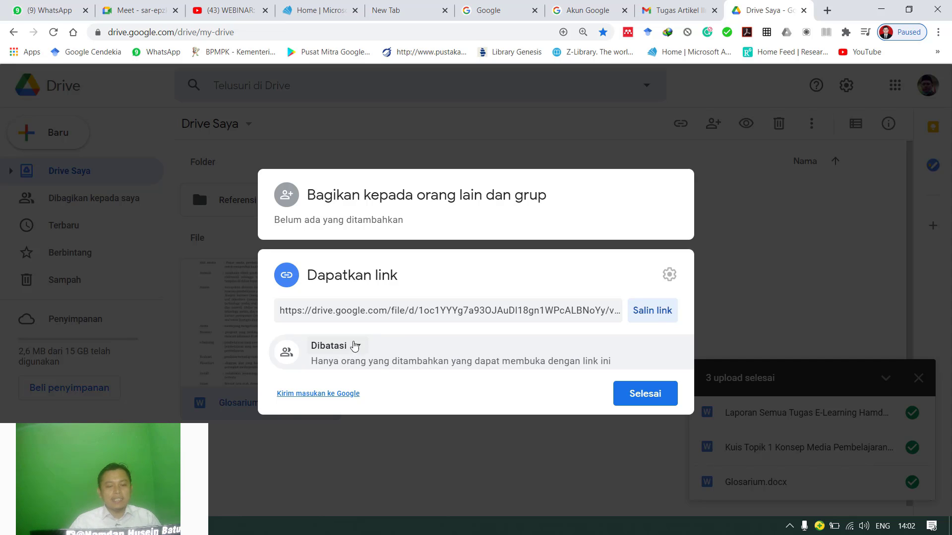
click(650, 317)
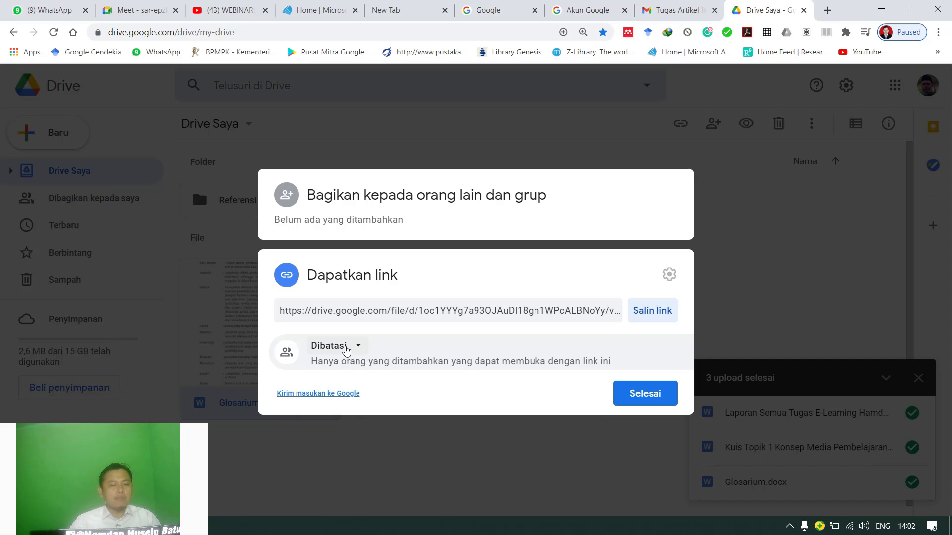
Set the link access of Glosarium.docx to "Siapa saja yang memiliki link" with the Editor role and copy the link.
click(346, 351)
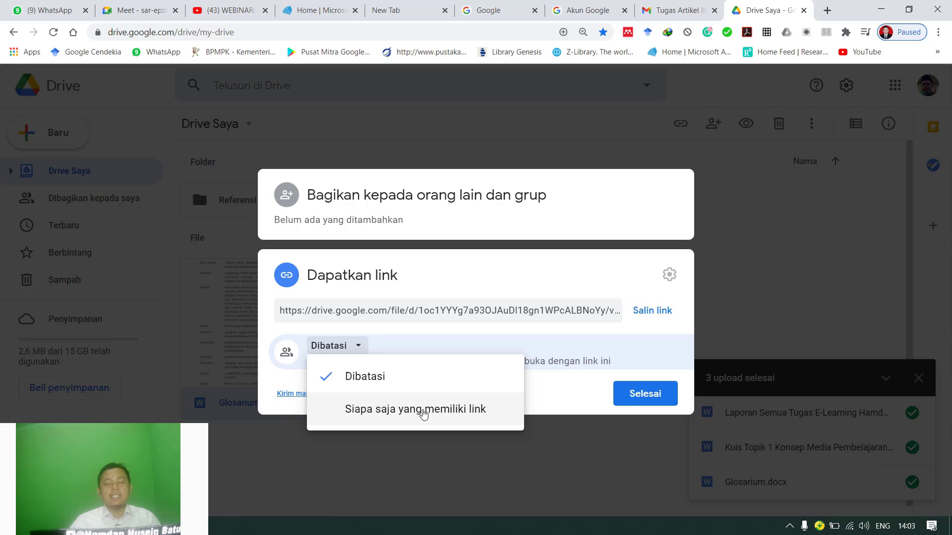
click(360, 415)
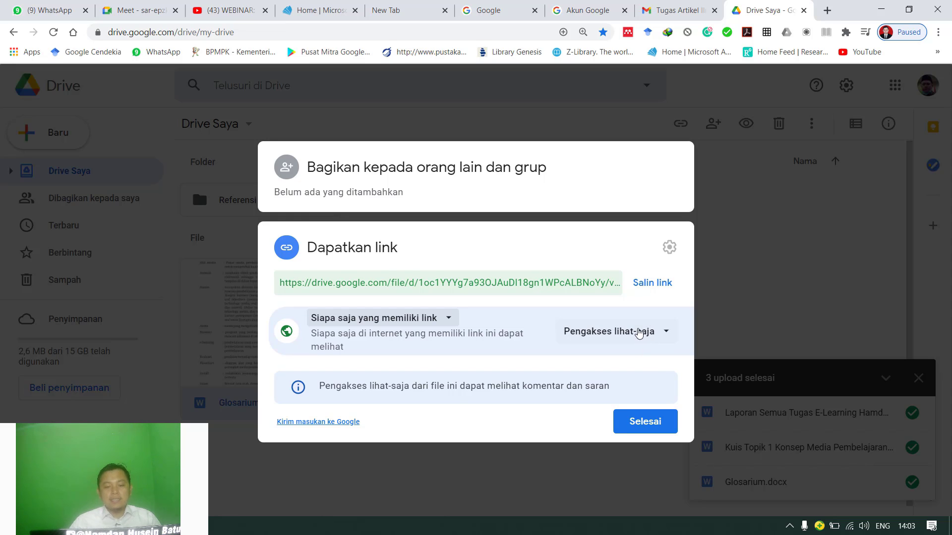
click(666, 334)
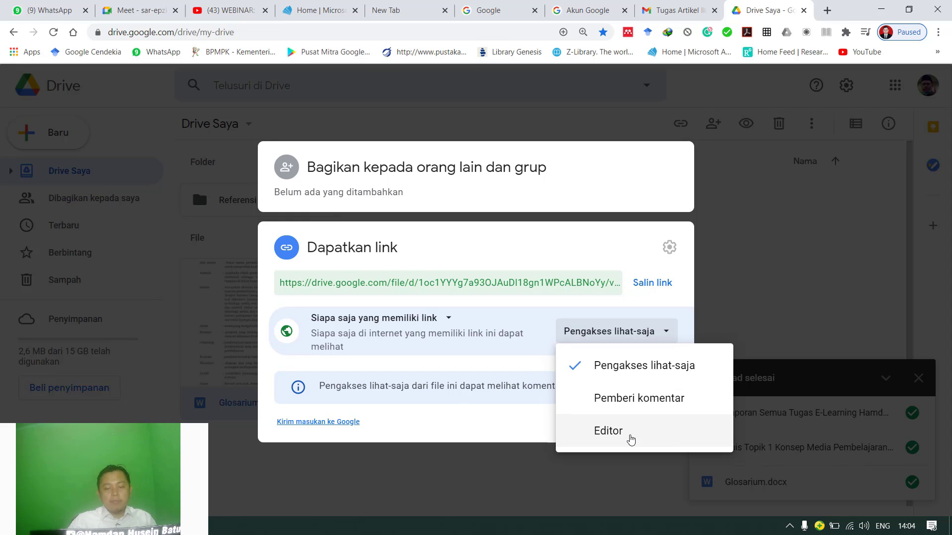
click(612, 436)
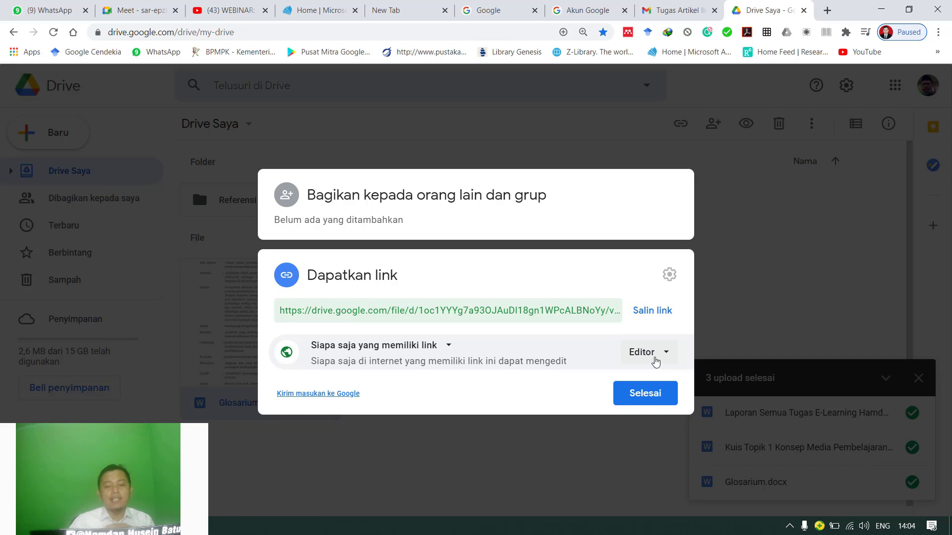
click(657, 361)
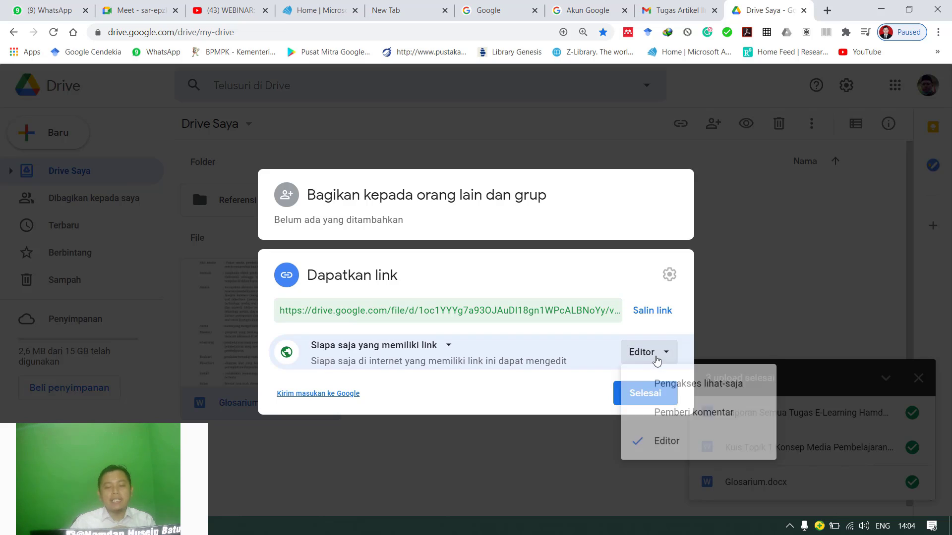
click(684, 460)
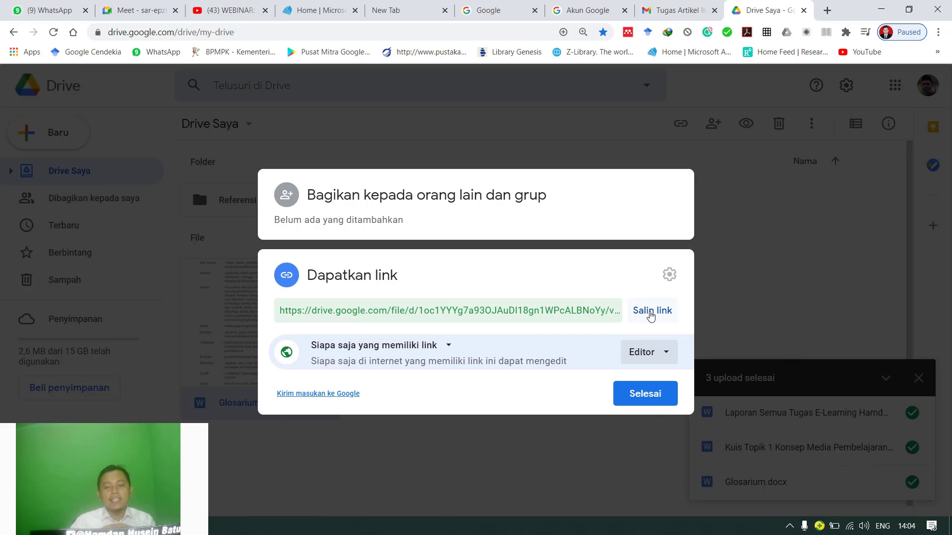
click(651, 312)
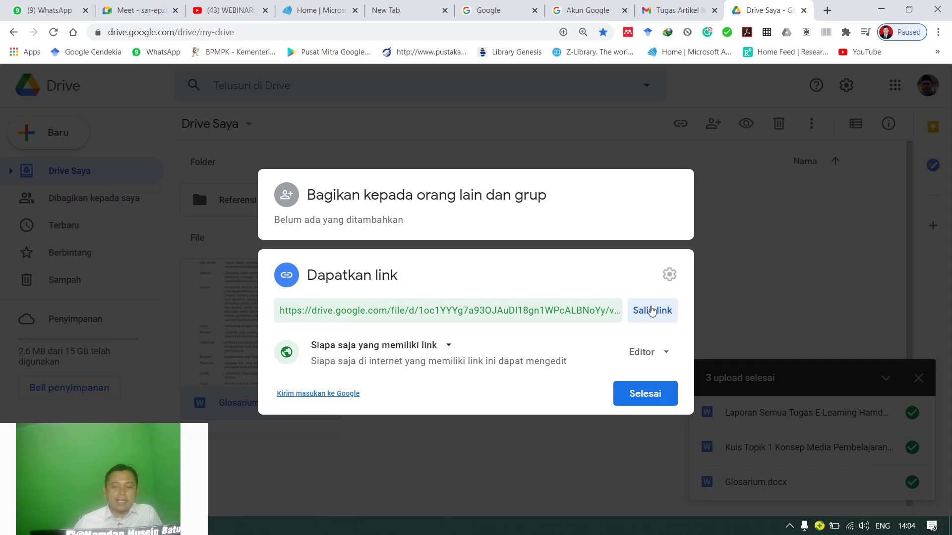
Set the link role of Glosarium.docx to "Pengakses lihat-saja" and copy the link.
click(647, 353)
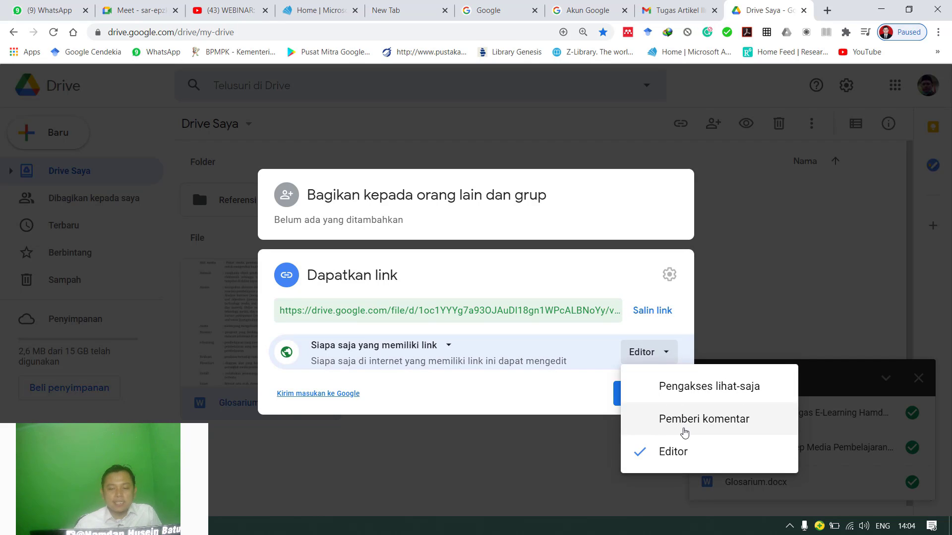
click(685, 397)
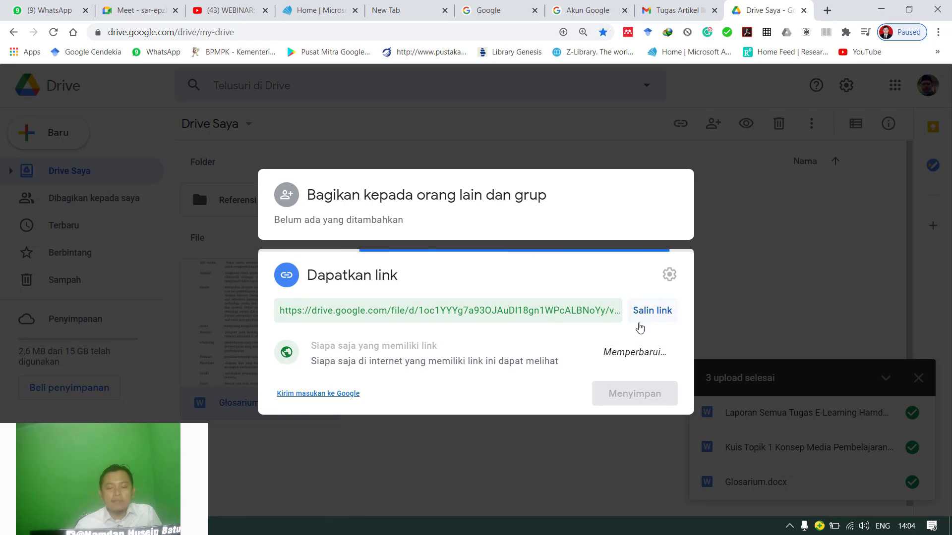
click(662, 282)
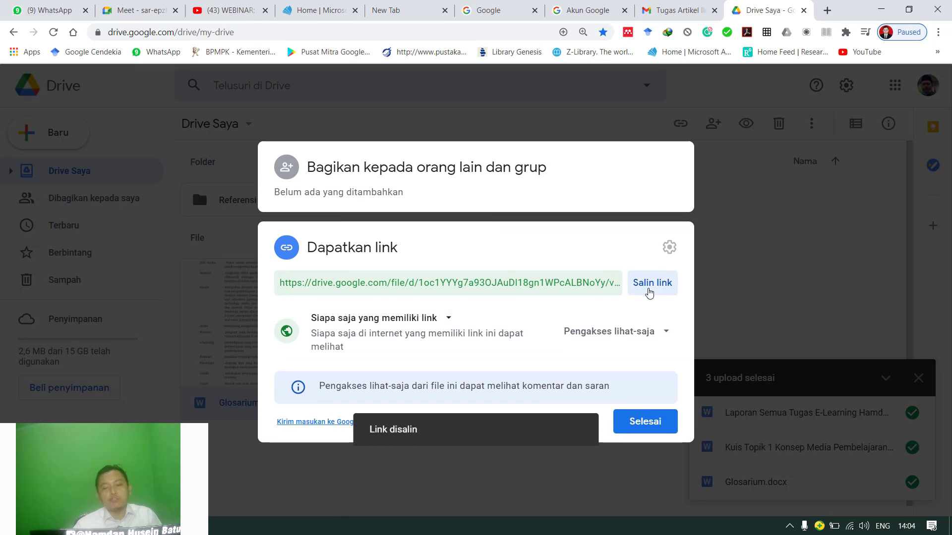
Copy the link of Glosarium.docx, finish the sharing settings, and open the copied link in a new browser tab.
click(649, 289)
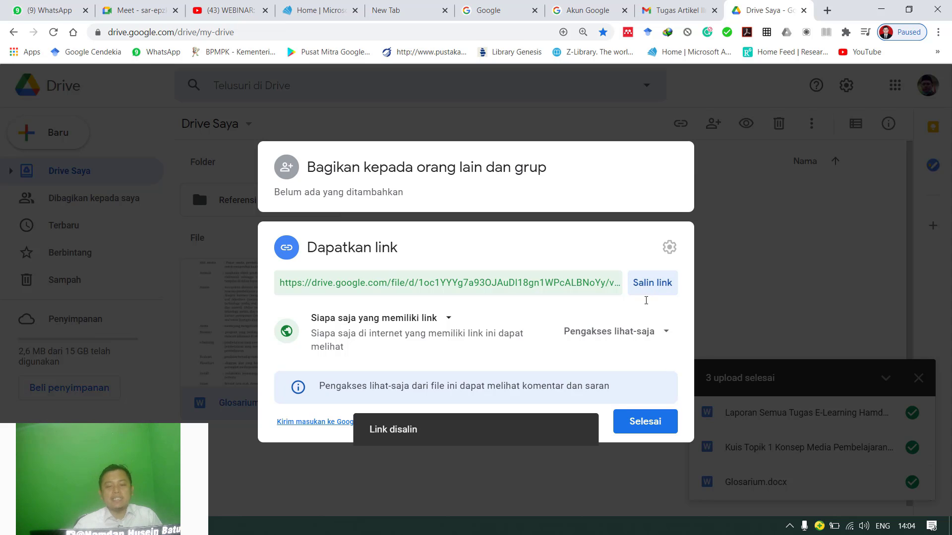
click(645, 425)
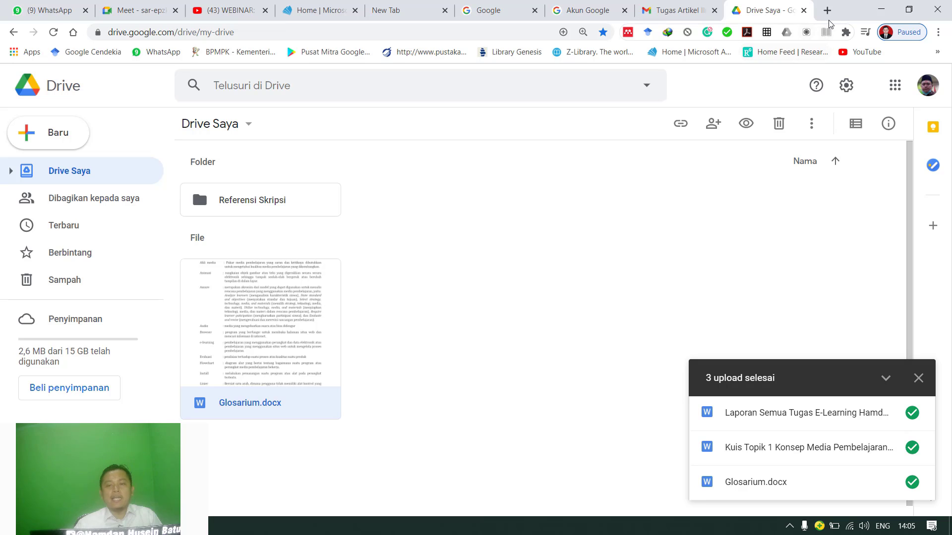
click(827, 10)
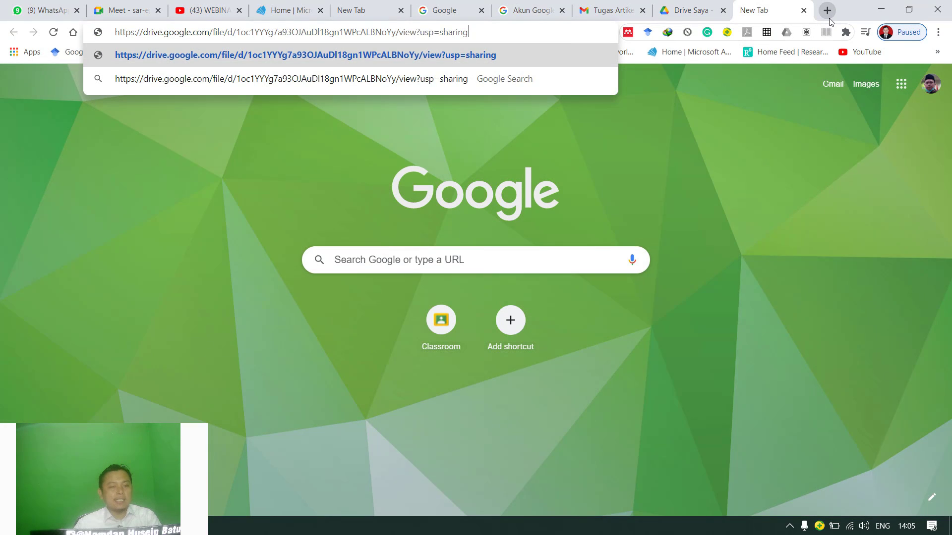
key(Return)
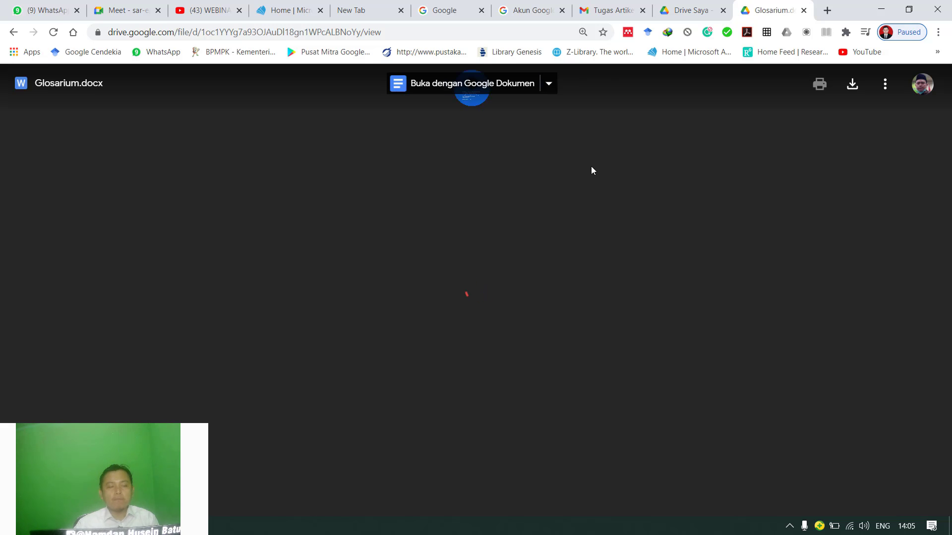
click(748, 217)
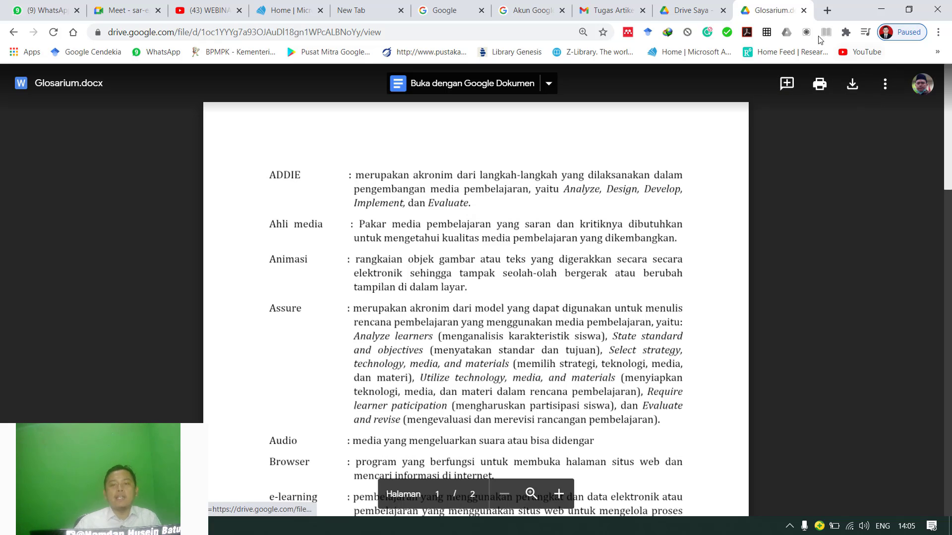
Return to Drive Saya and reopen the sharing settings of Glosarium.docx with its link section expanded.
click(687, 10)
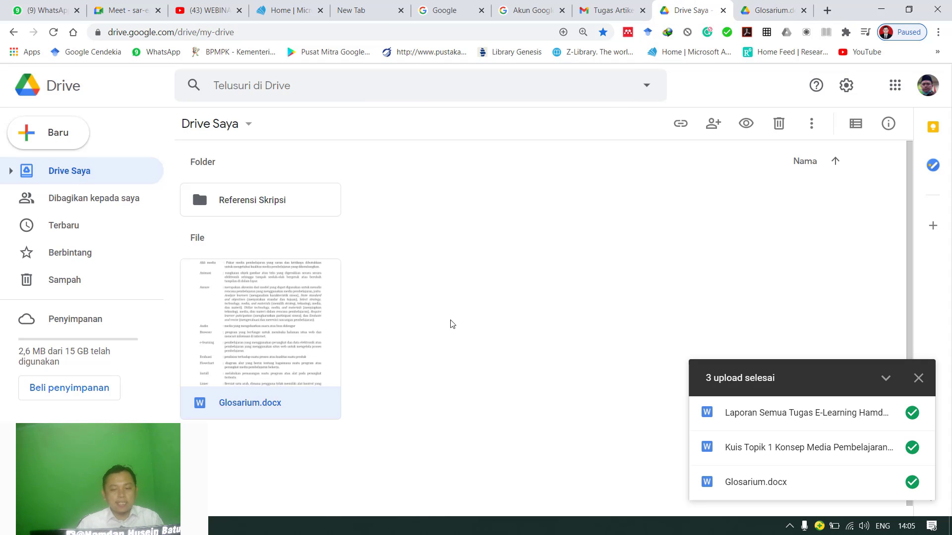
right_click(248, 317)
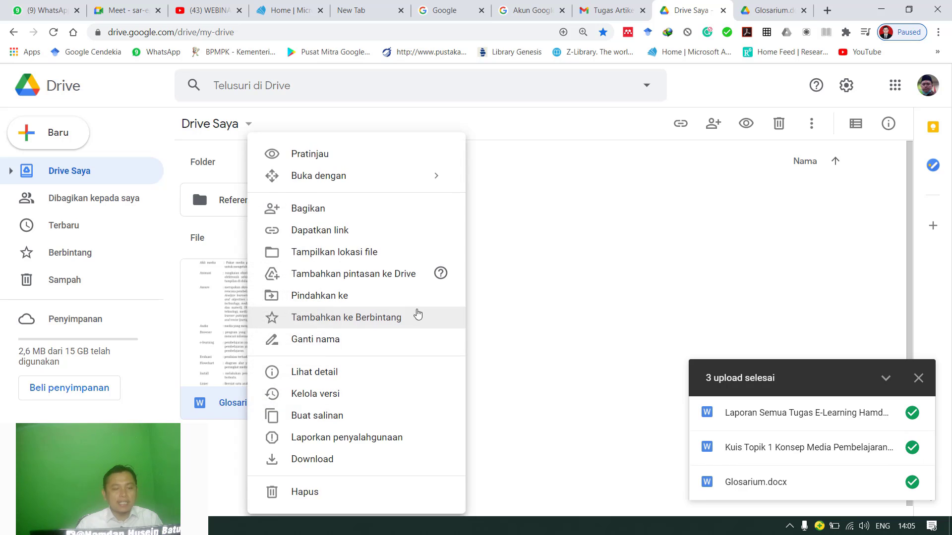
click(635, 303)
right_click(296, 305)
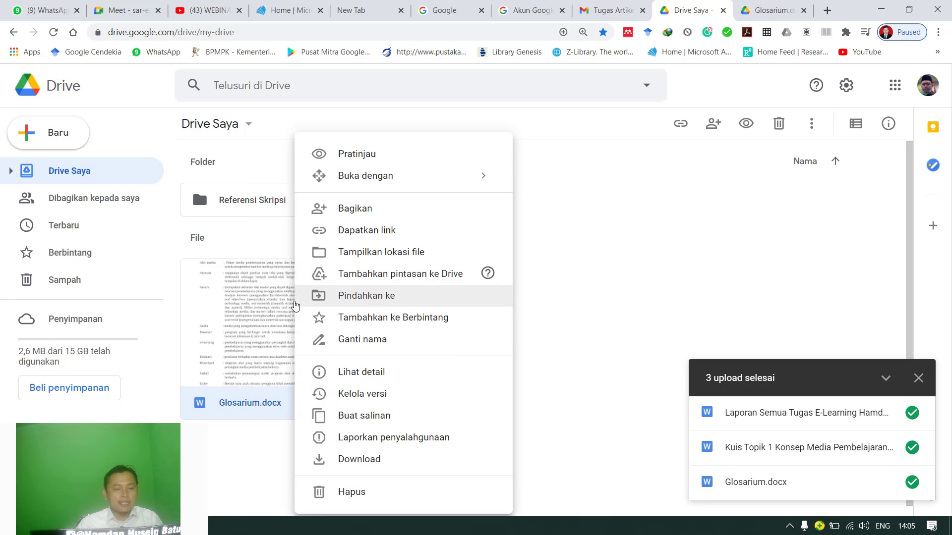
click(599, 304)
right_click(300, 308)
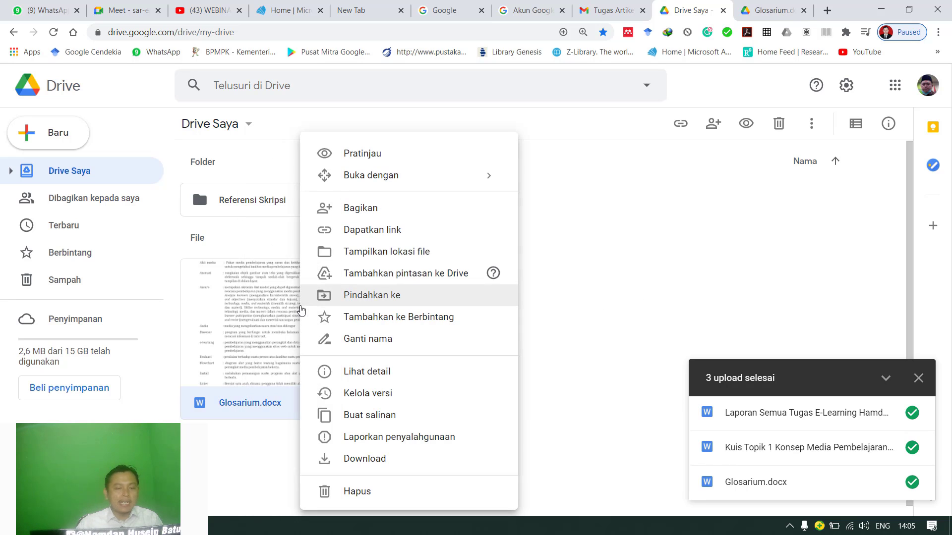
click(358, 216)
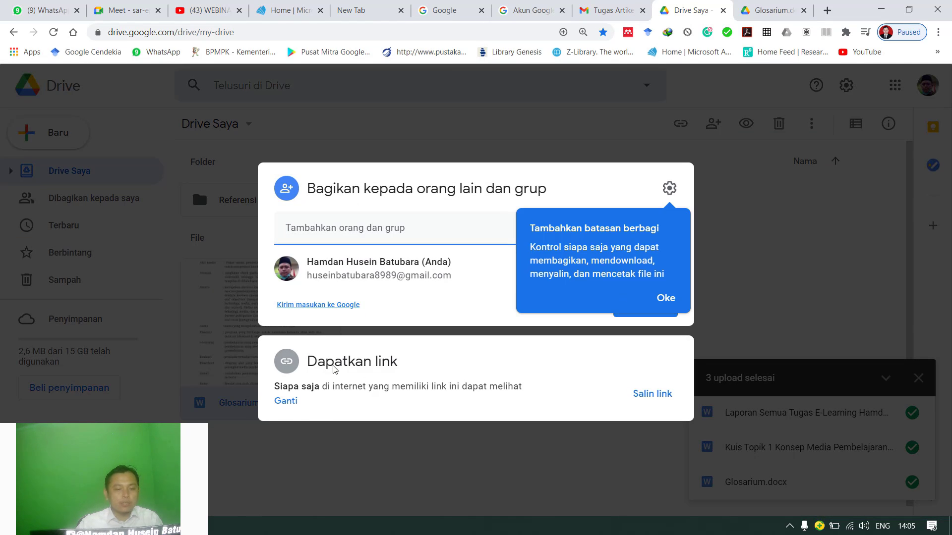
click(334, 368)
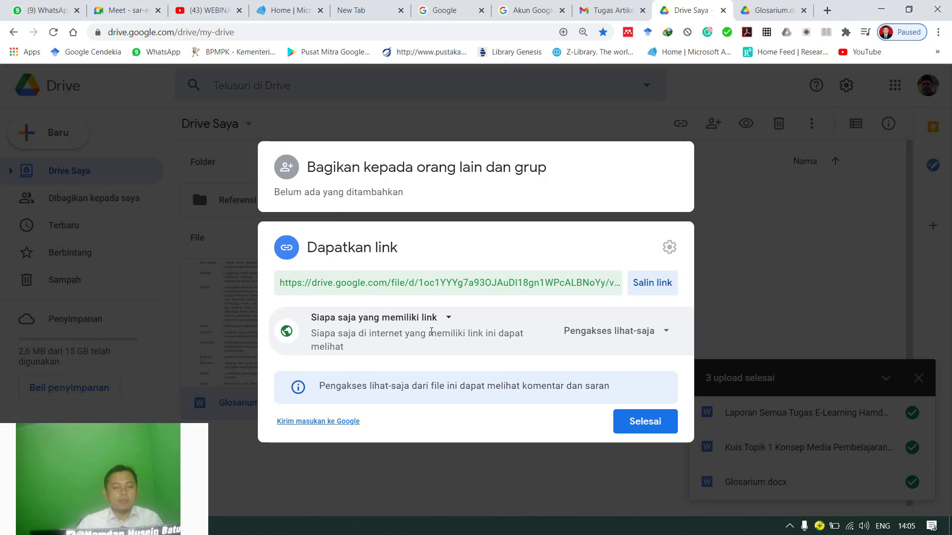
Review the link access and role options of Glosarium.docx, then copy its link and close the sharing settings.
click(435, 318)
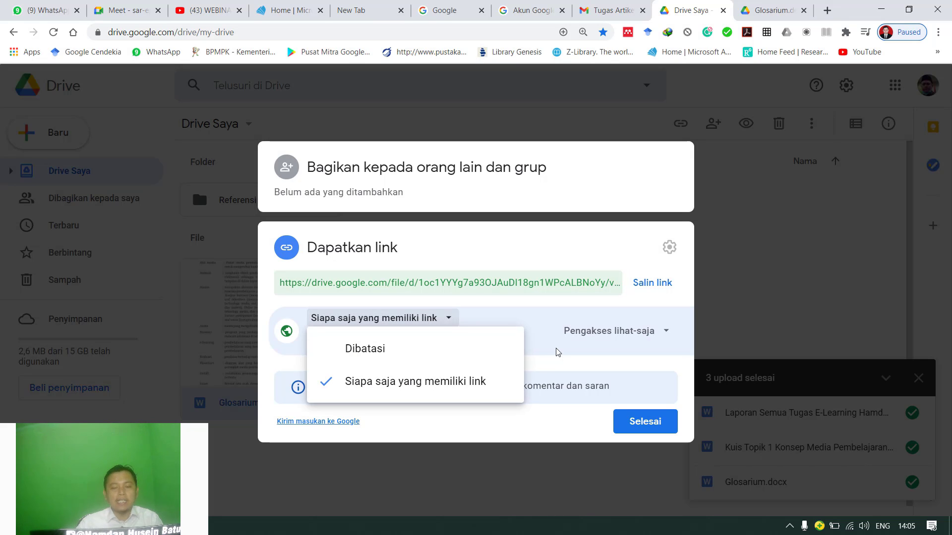
click(620, 346)
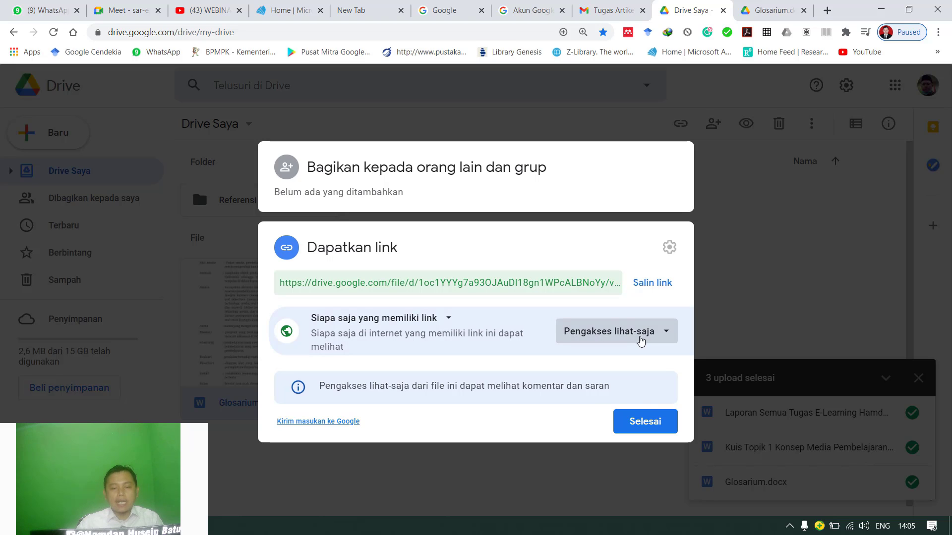
click(641, 340)
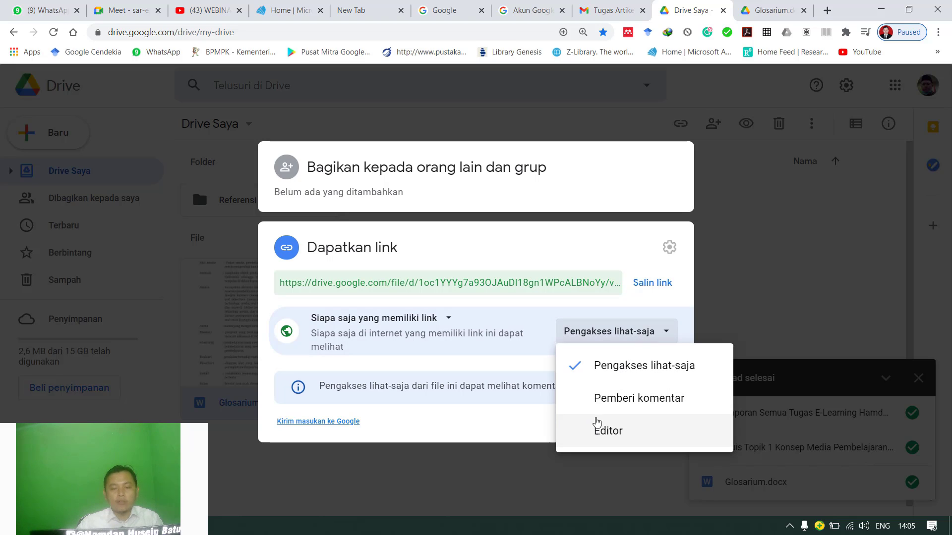
click(651, 287)
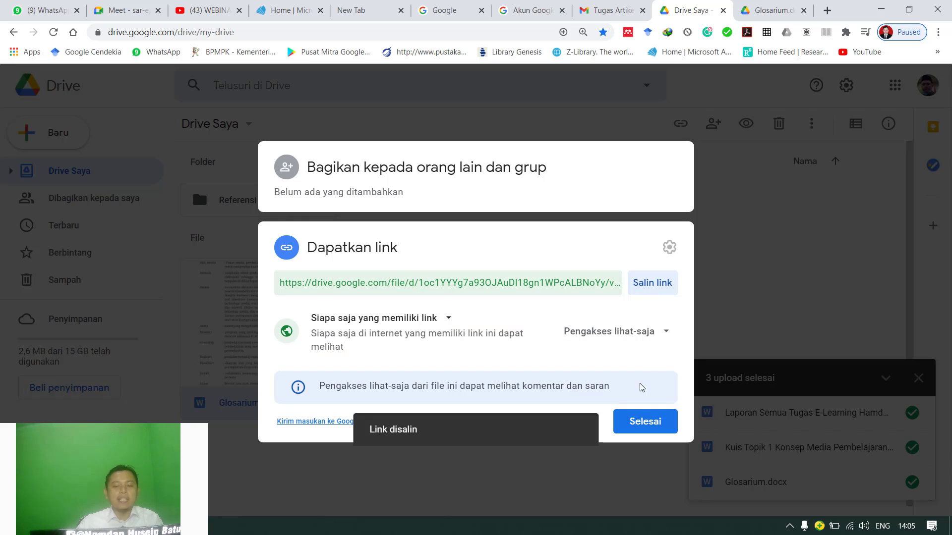
click(645, 422)
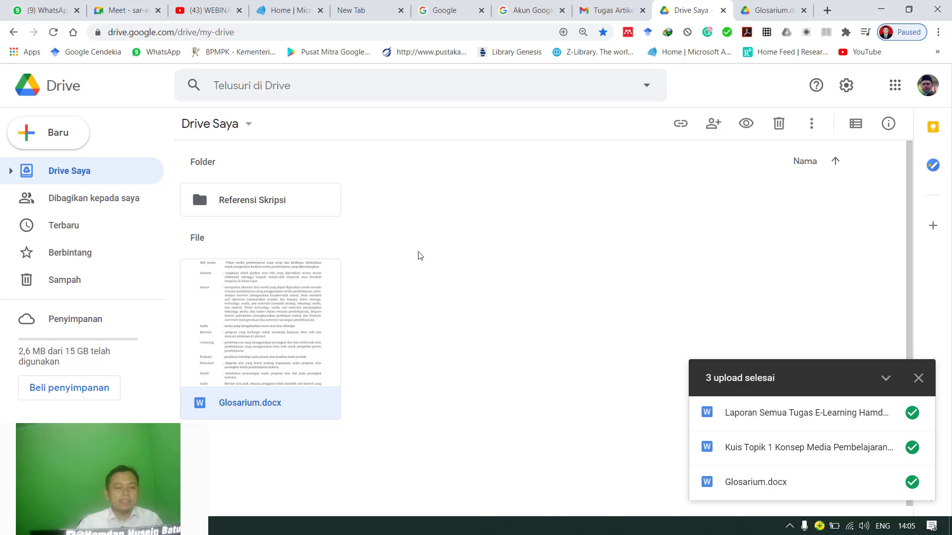
Open the list of actions available for Glosarium.docx.
right_click(263, 286)
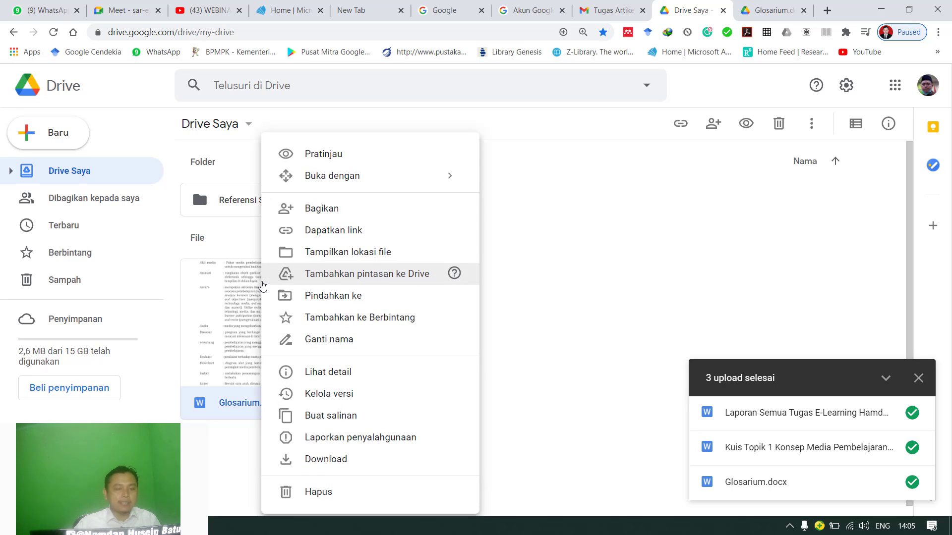